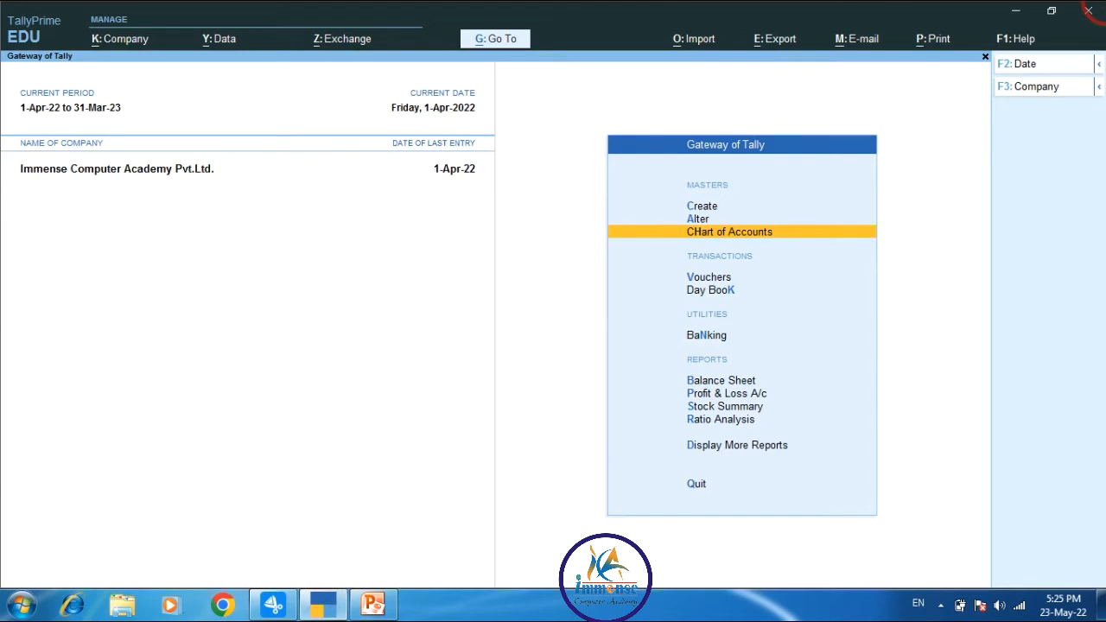
Step: Open the chart of accounts' ledgers for multi-alteration across All Items and go to the first blank row
key("Return")
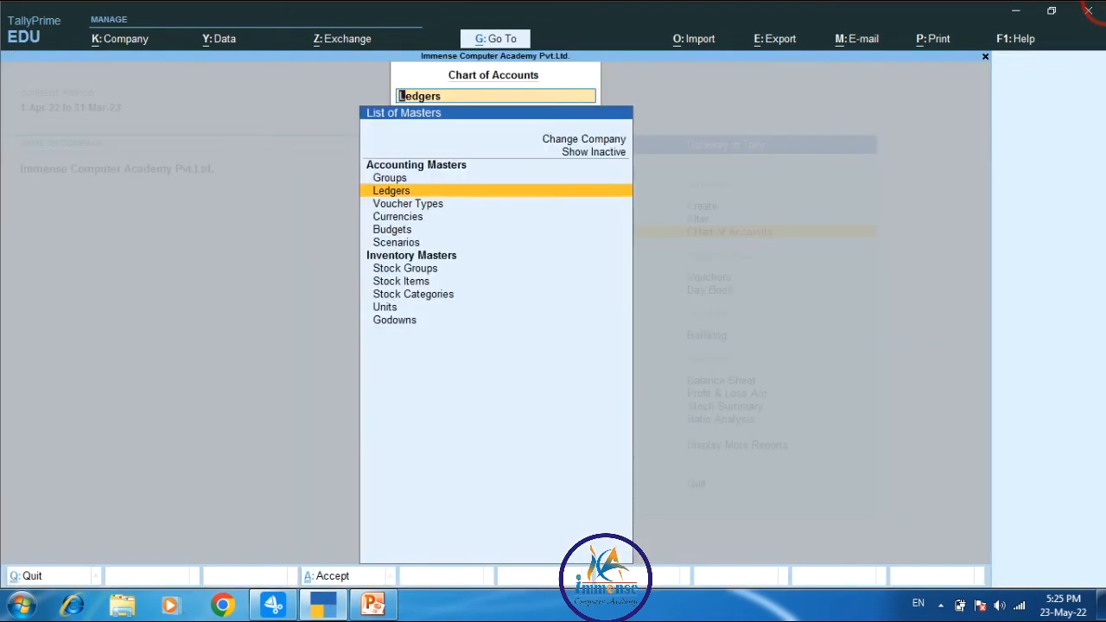
key("Return")
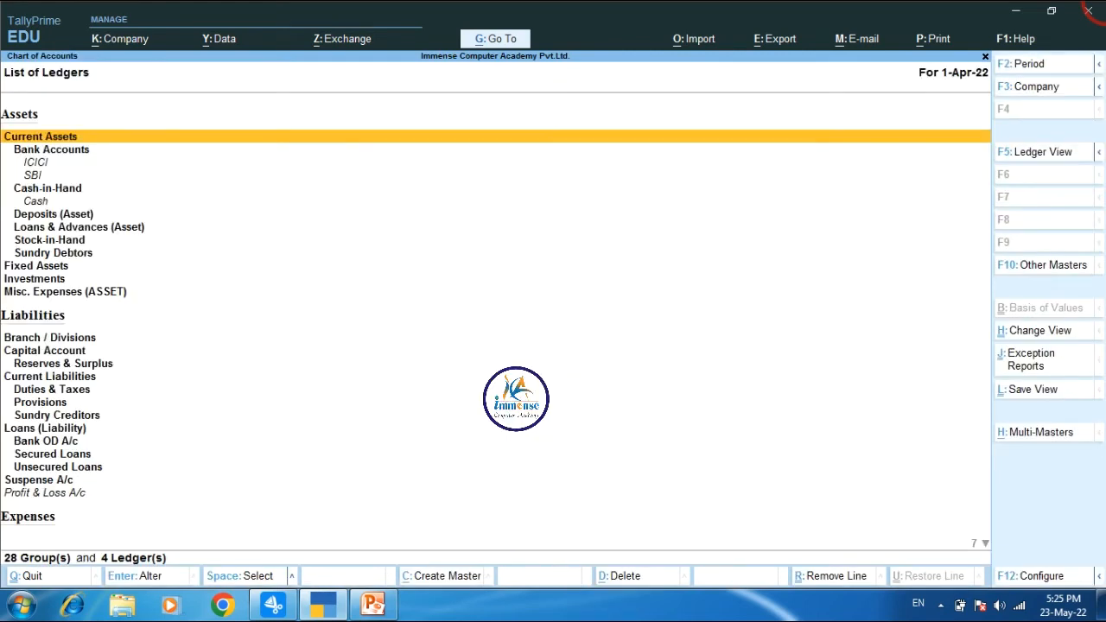
key("alt")
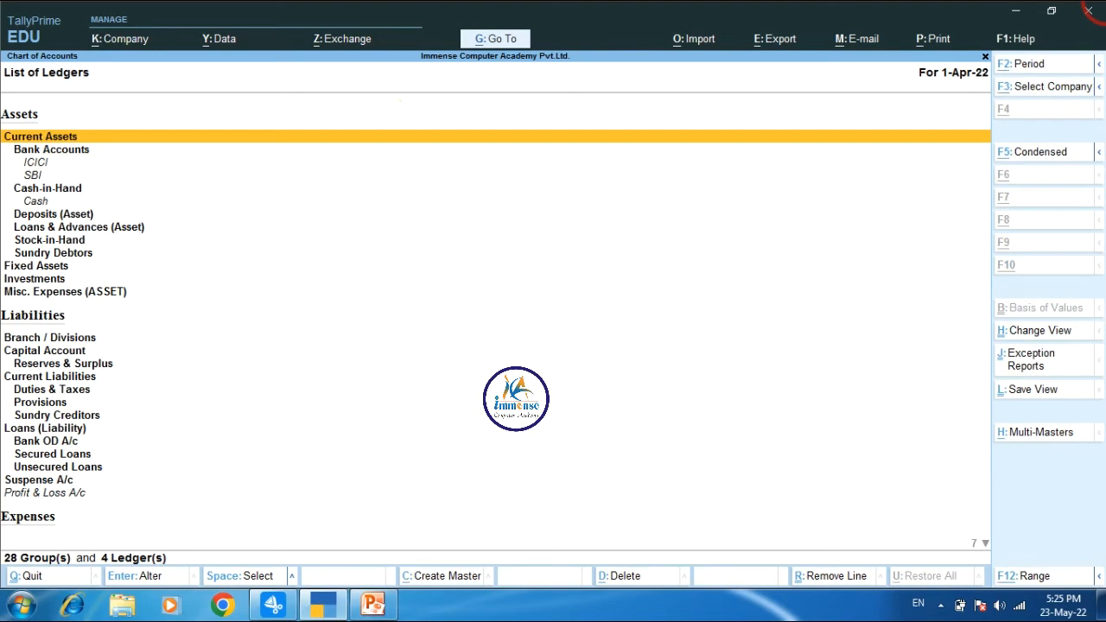
key("alt+h")
key("Down")
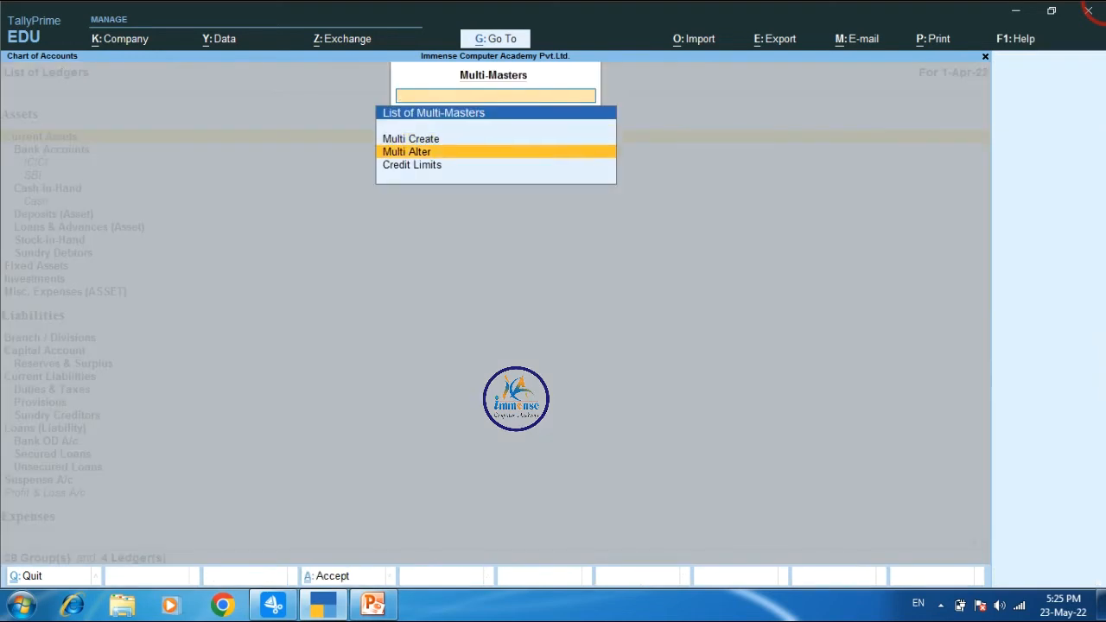
key("Return")
key("Return")
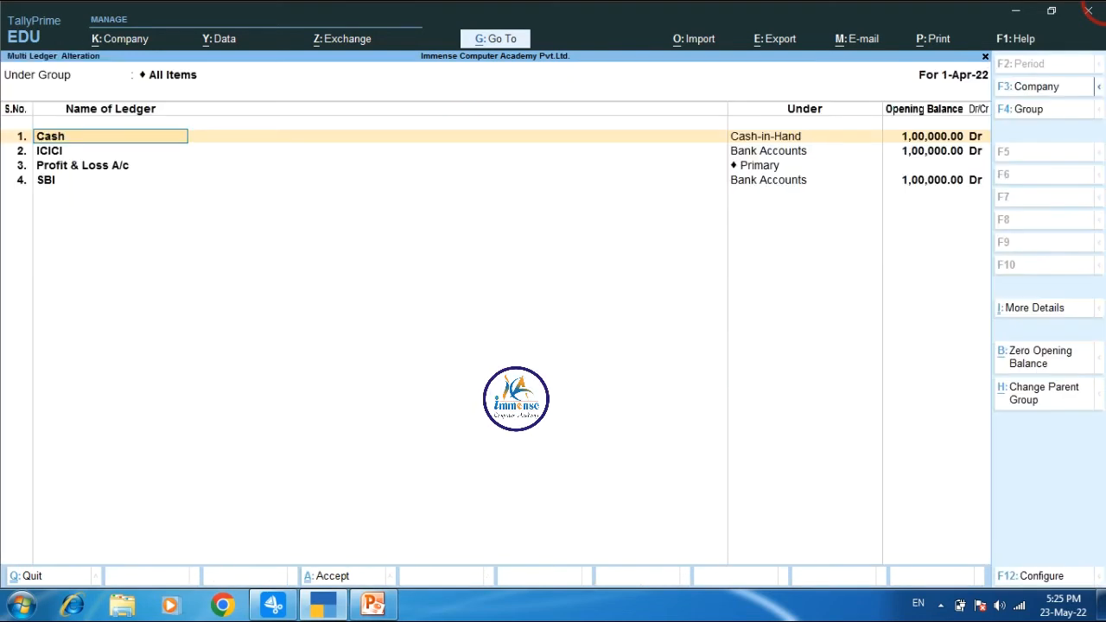
key("Down")
key("Down")
key("Down")
key("Down")
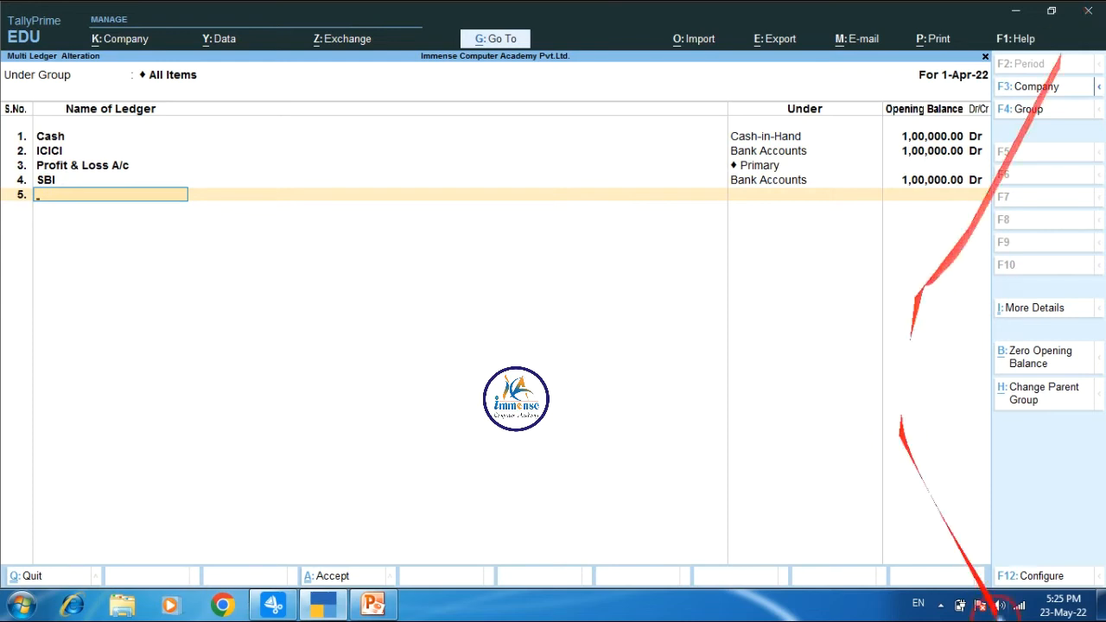
Step: Check the first payment question in the PowerPoint slide and add a Salary Paid ledger under Indirect Expenses in TallyPrime
left_click(272, 605)
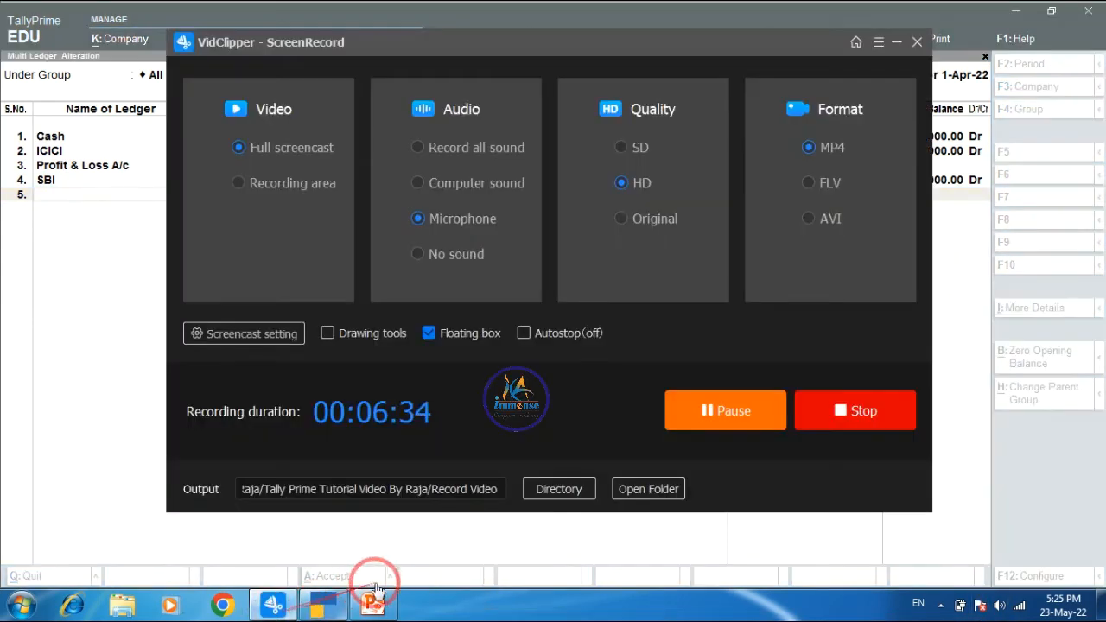
left_click(321, 605)
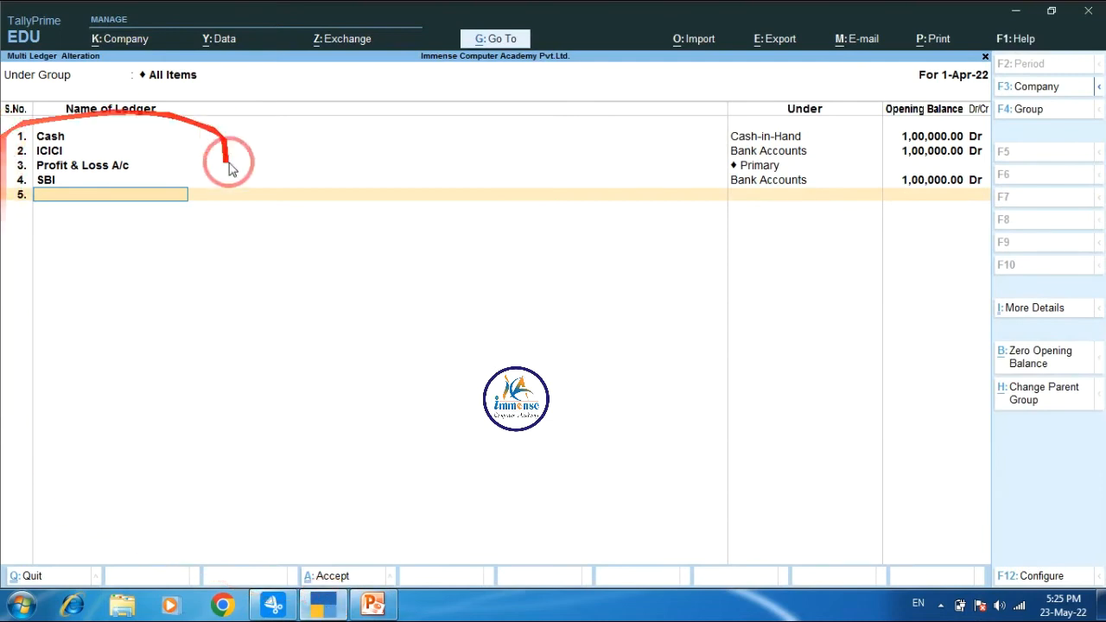
left_click(372, 604)
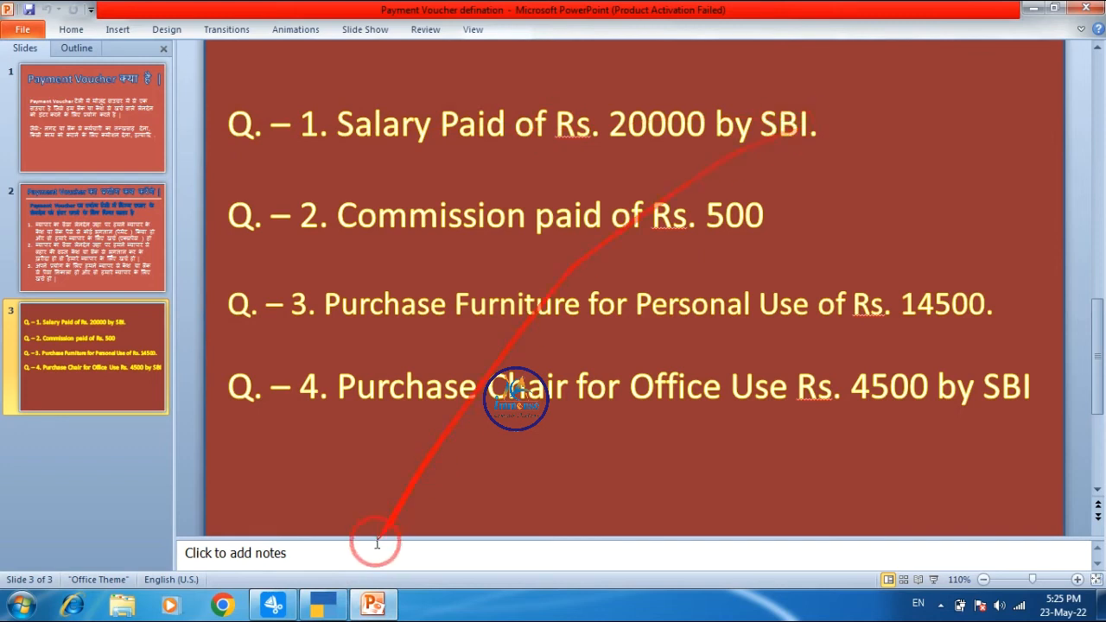
left_click(323, 604)
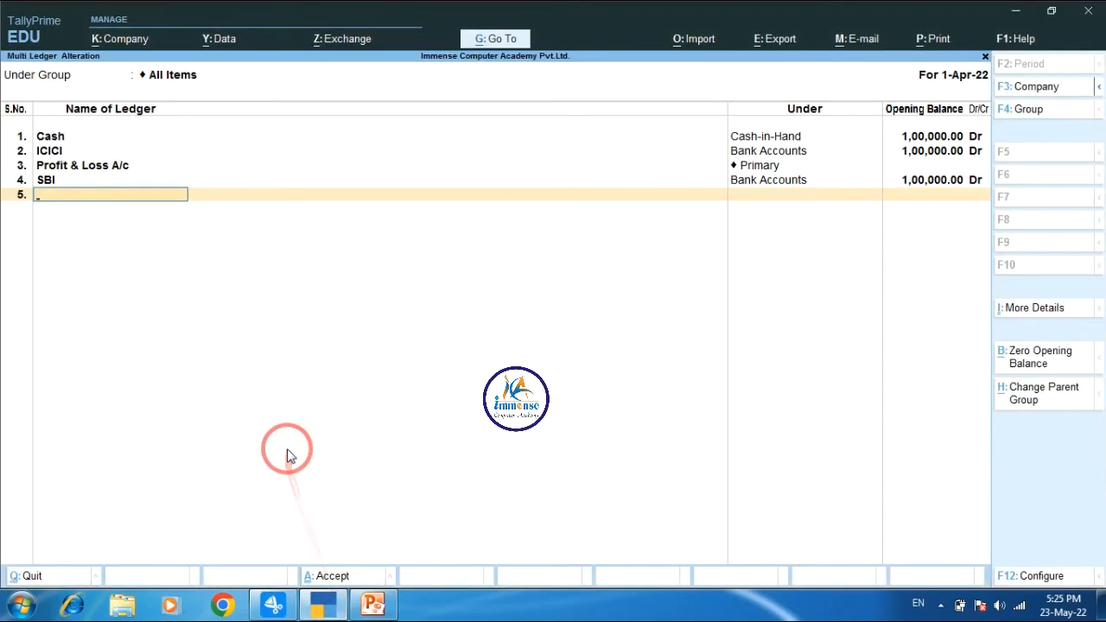
type("Salary Paid")
key("Return")
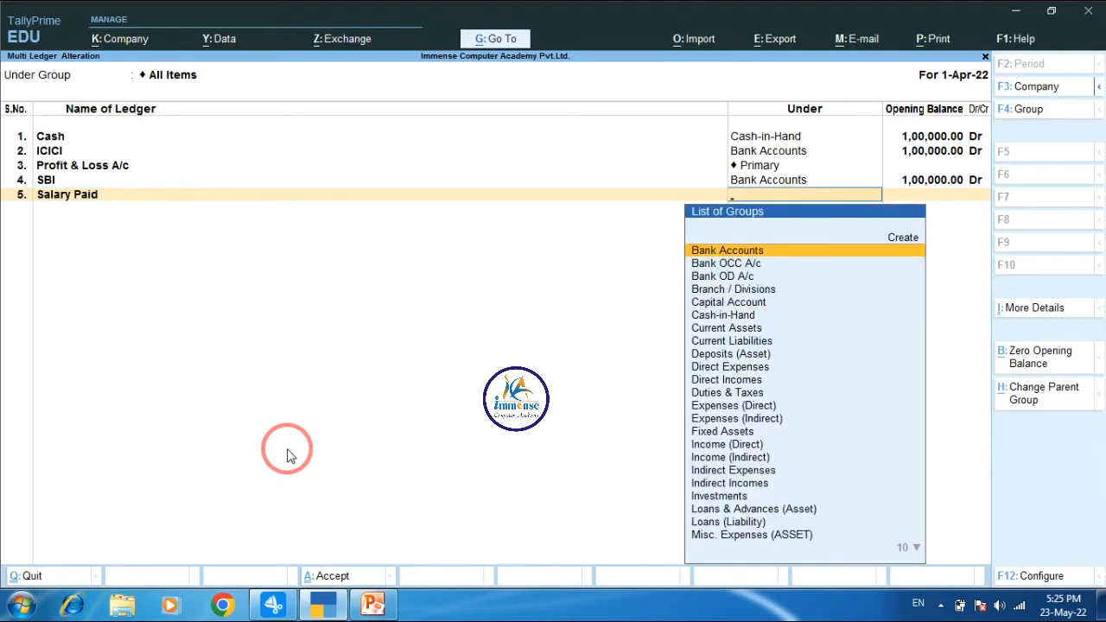
type("Ind")
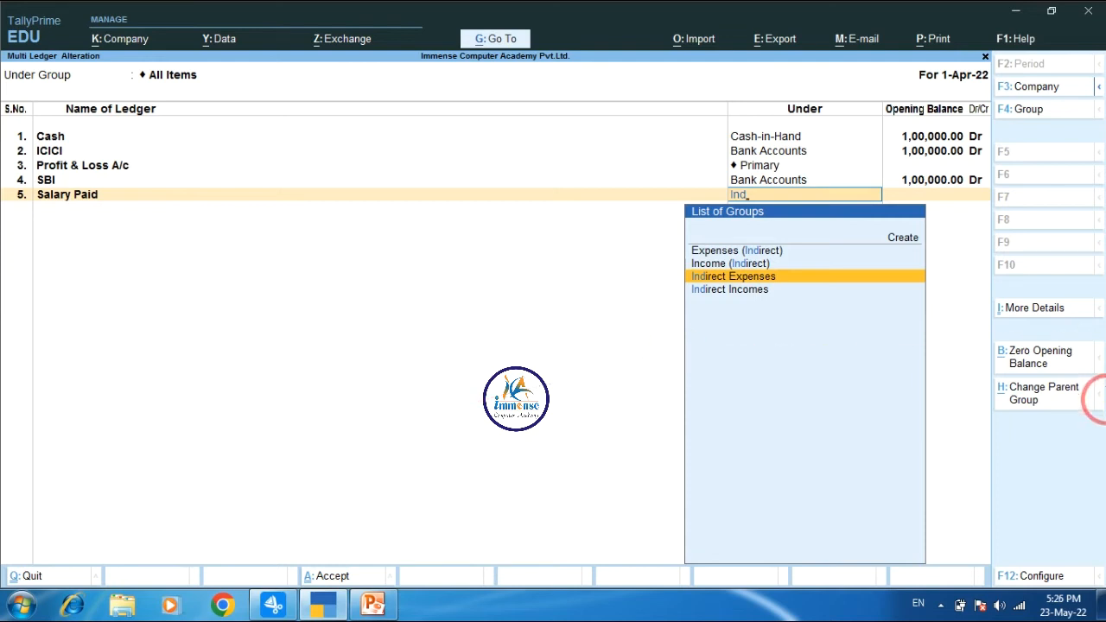
key("Return")
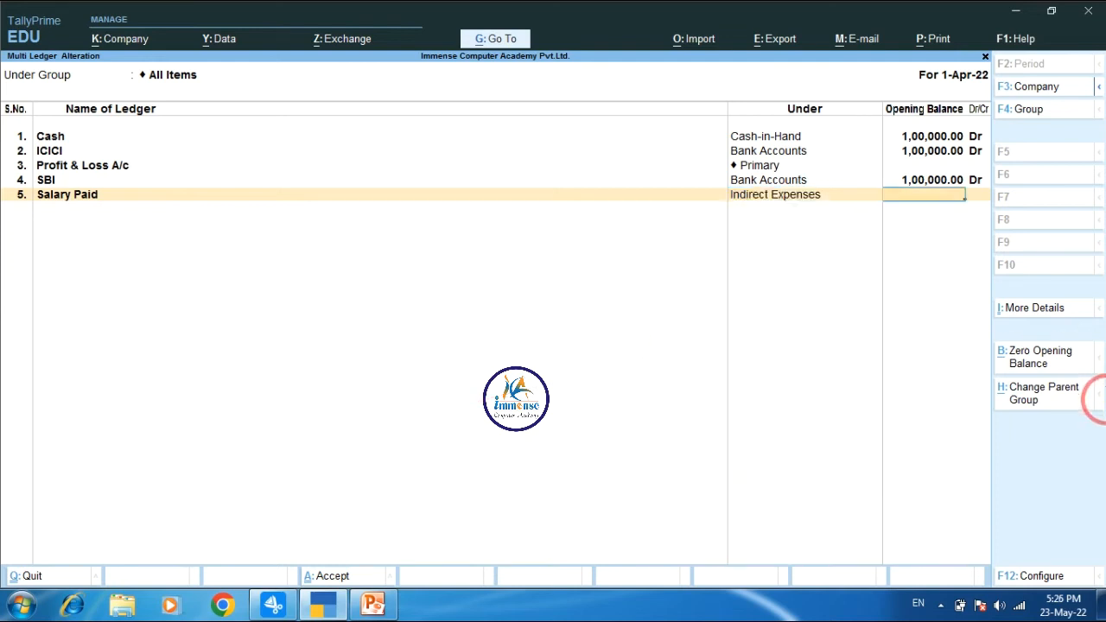
key("Return")
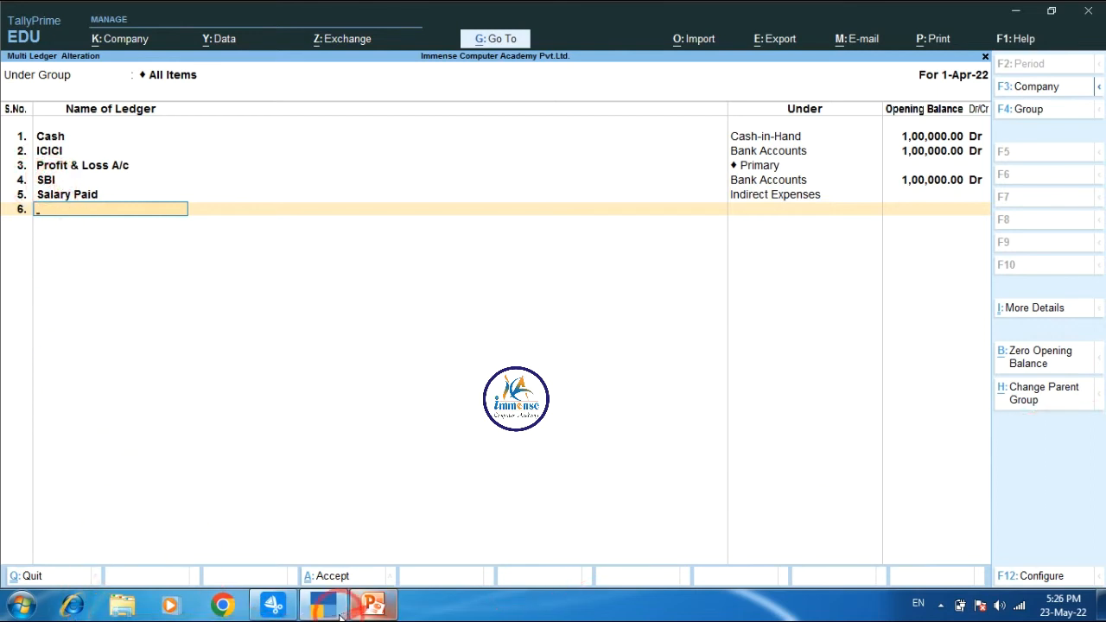
Step: Consult the second question in PowerPoint and add a Commission Paid ledger under Indirect Expenses in TallyPrime
mouse_move(372, 605)
left_click(335, 465)
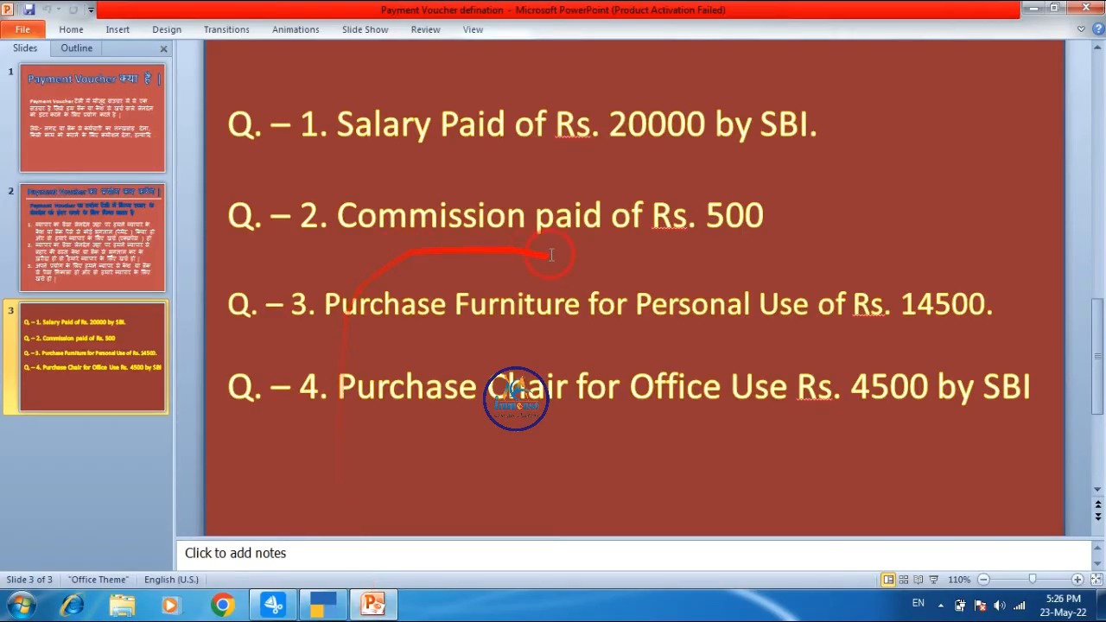
left_click(323, 605)
type("Commission Paid")
key("Return")
type("Ind")
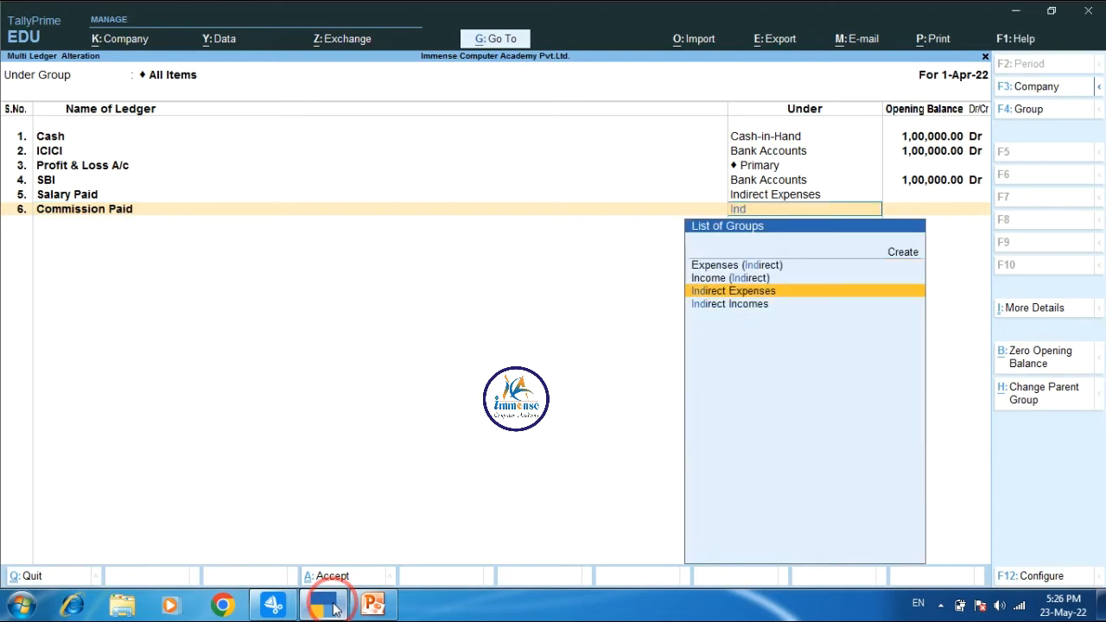
key("Return")
key("Return")
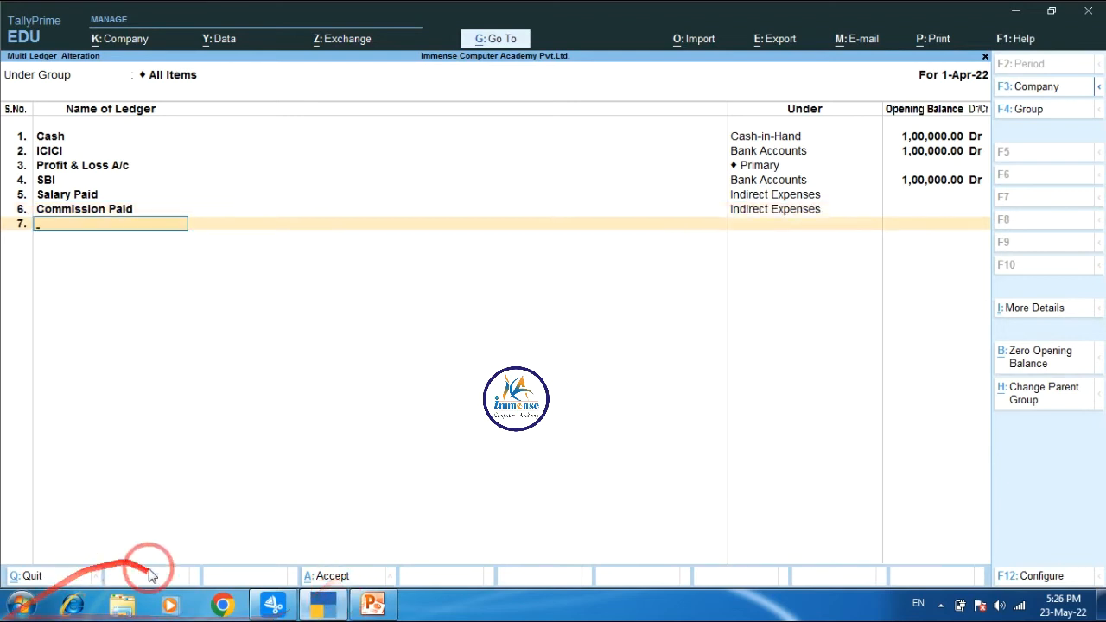
Step: Consult the third question in PowerPoint and add a Furniture ledger under Fixed Assets in TallyPrime
left_click(372, 604)
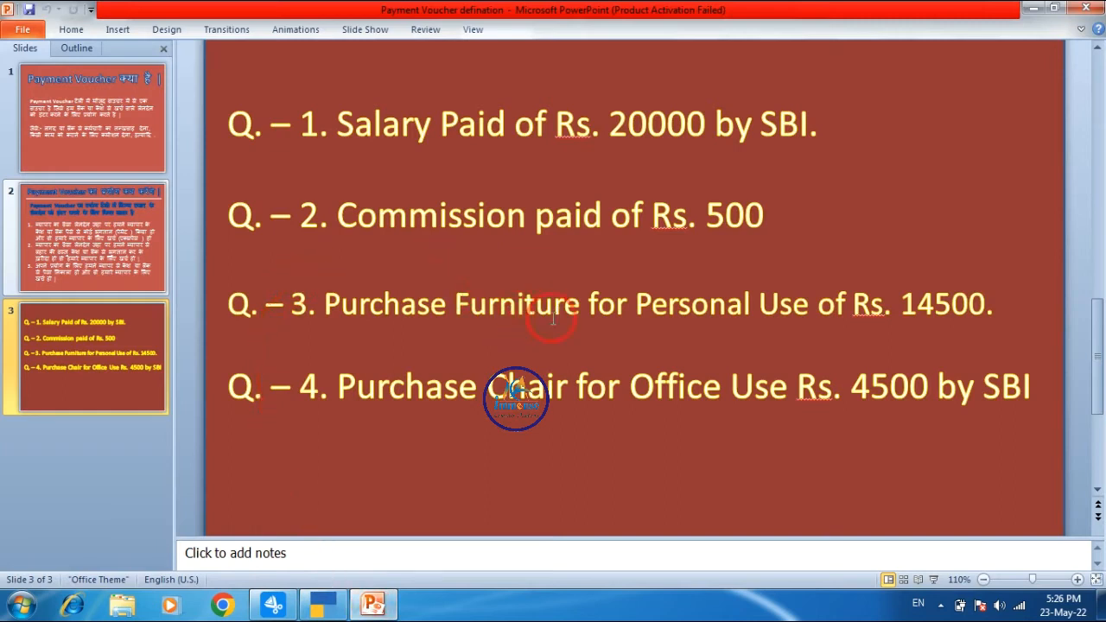
left_click(340, 610)
type("Furniture")
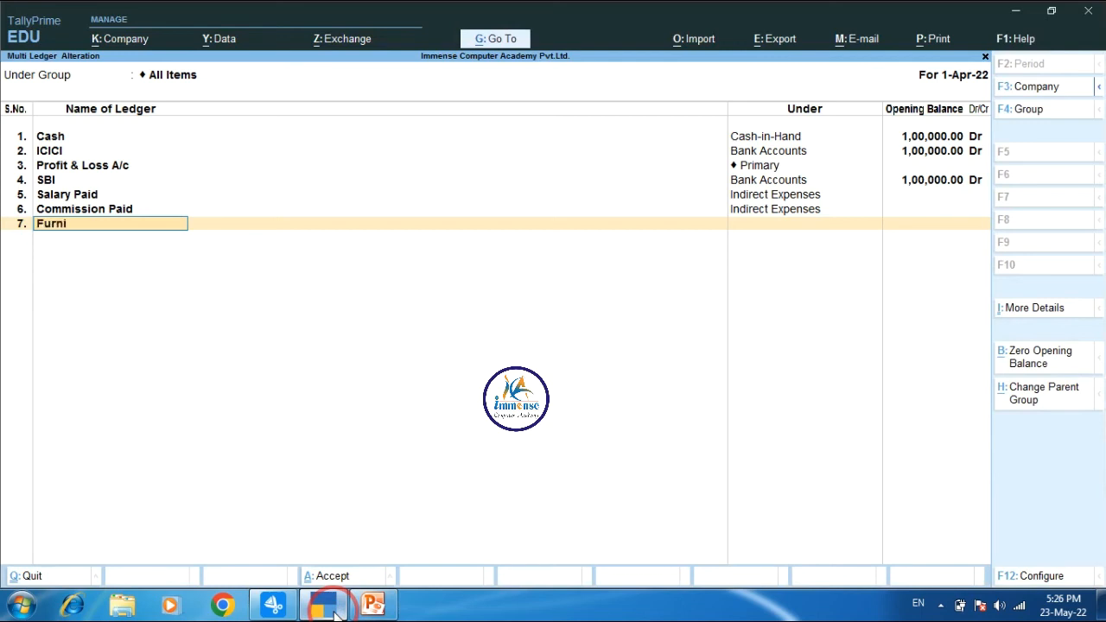
key("Return")
type("F")
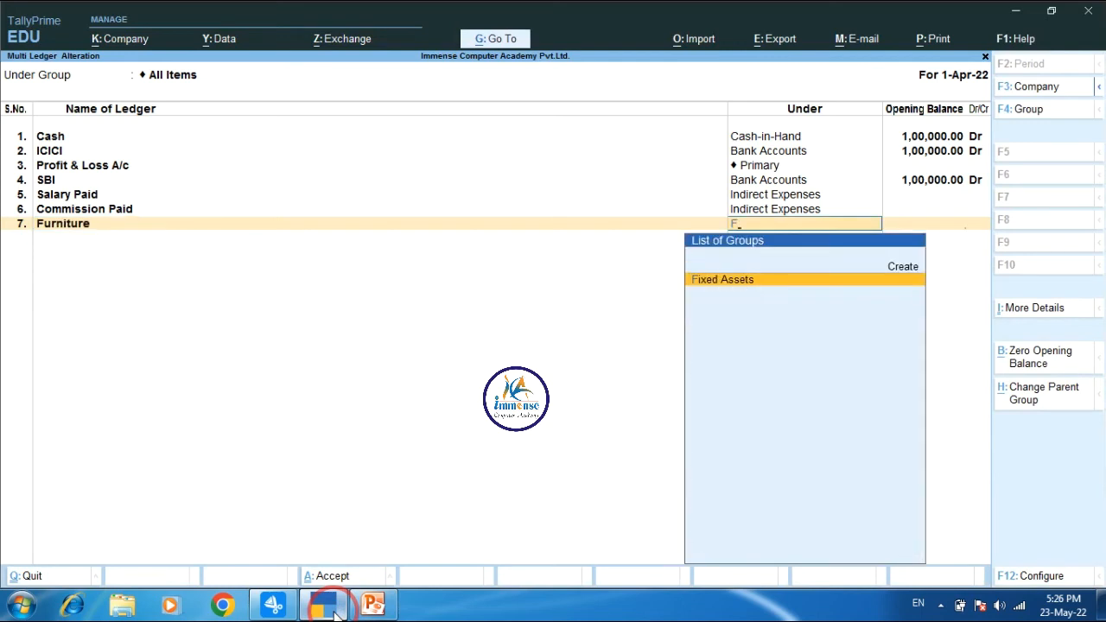
key("Return")
key("Return")
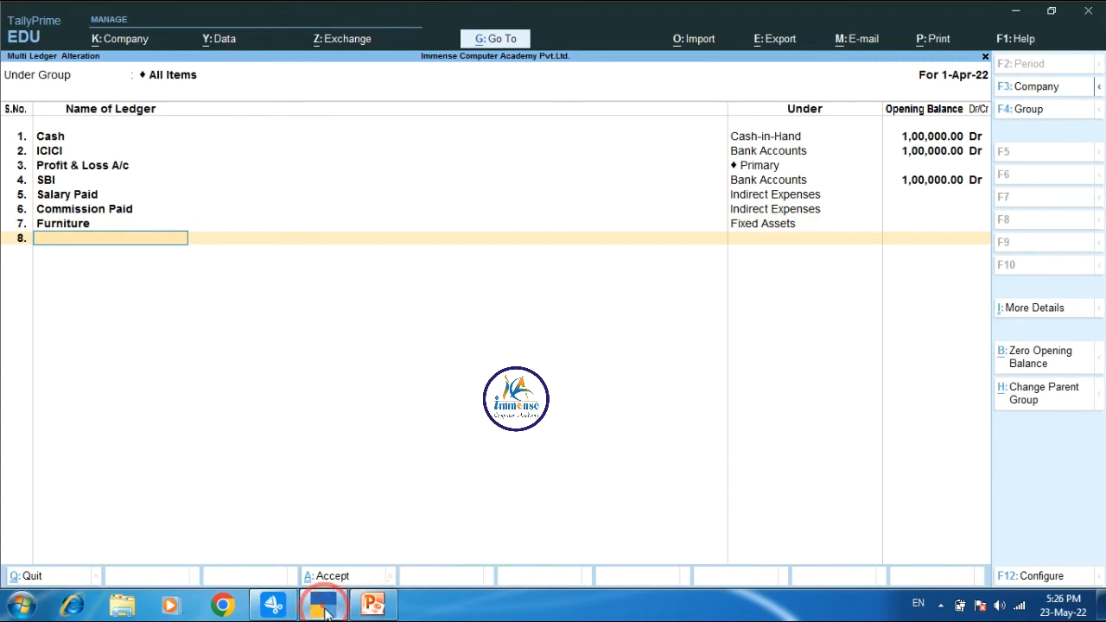
Step: Consult the fourth question in PowerPoint, add a Chair ledger under Fixed Assets in TallyPrime, and save the ledger list
left_click(373, 604)
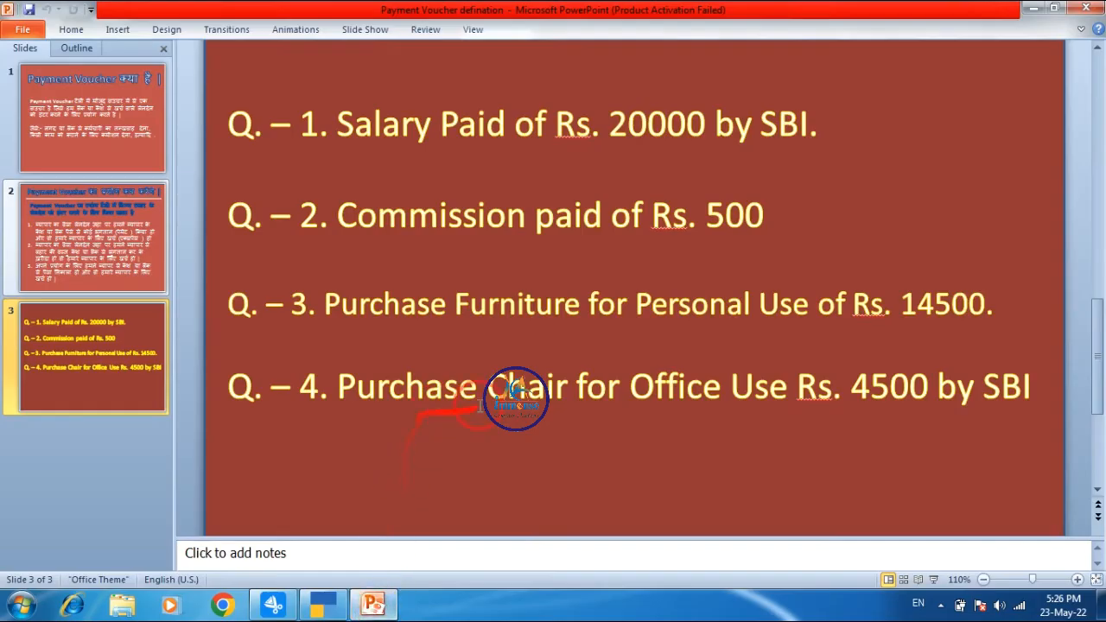
left_click(323, 605)
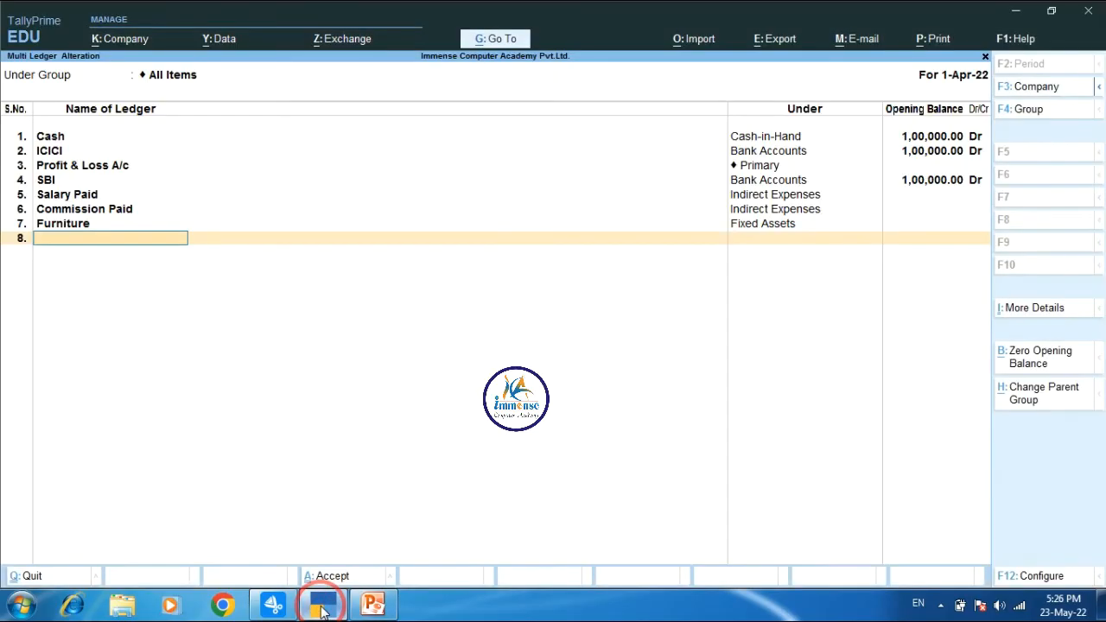
type("Chai")
key("Return")
type("fix")
key("Return")
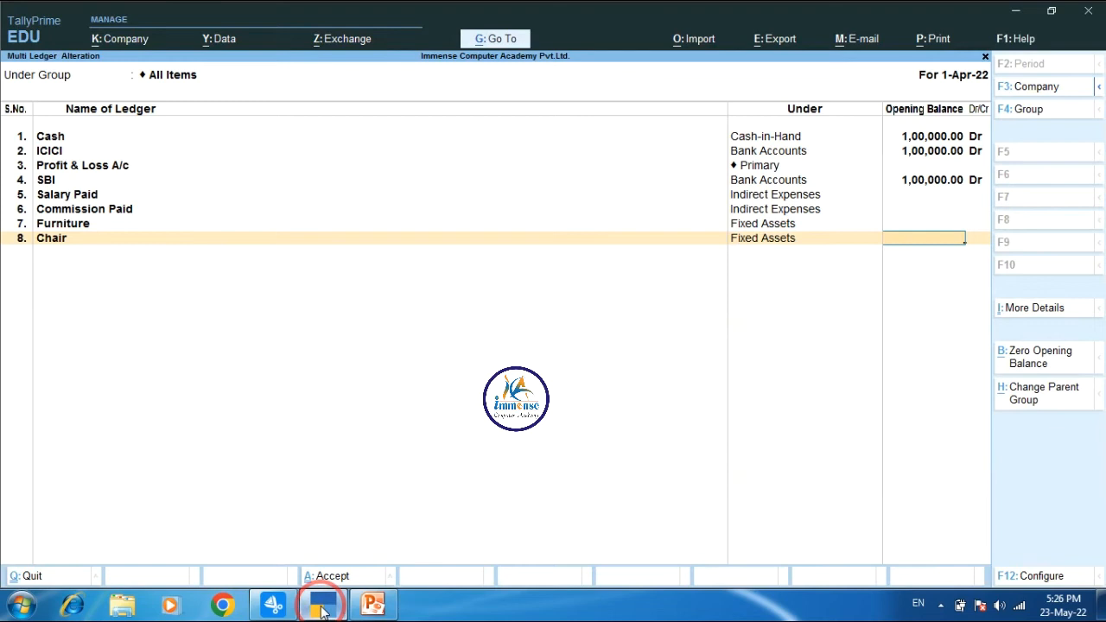
key("Return")
key("Return")
key("Return")
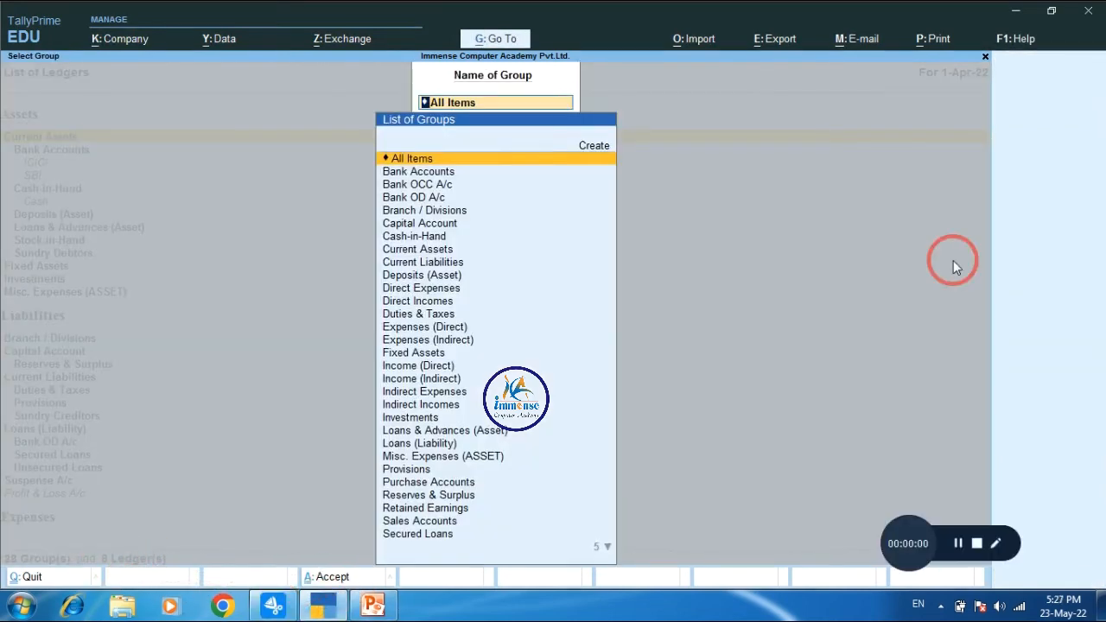
Step: Leave the multi-ledger alteration, return to the Gateway of Tally, and open payment voucher entry
left_click_drag(907, 526, 925, 559)
left_click(780, 272)
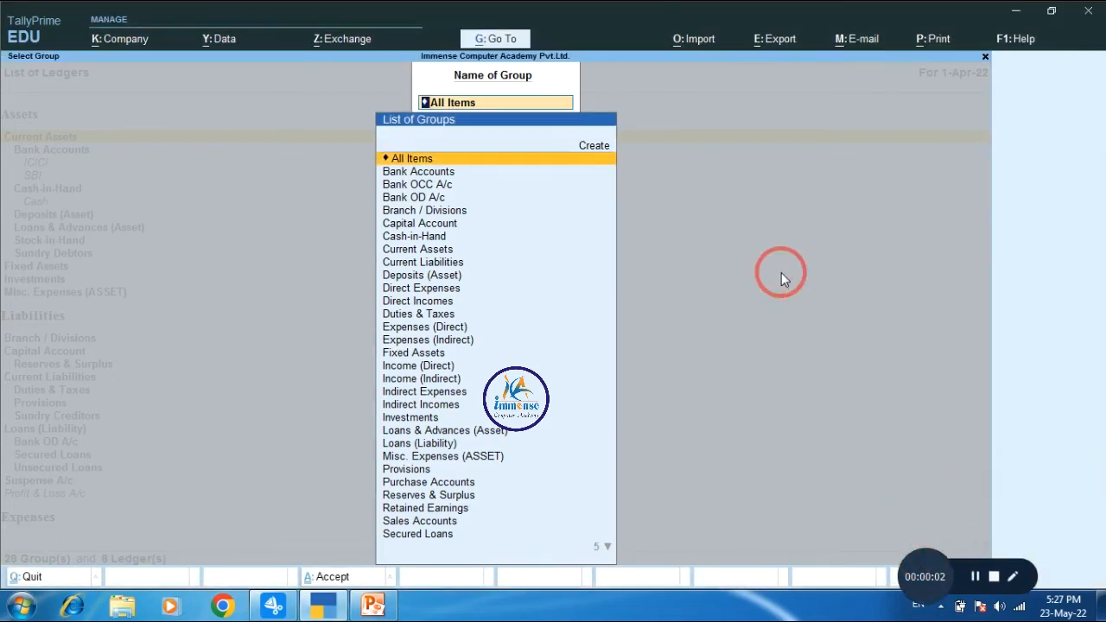
key("Escape")
key("Escape")
key("Escape")
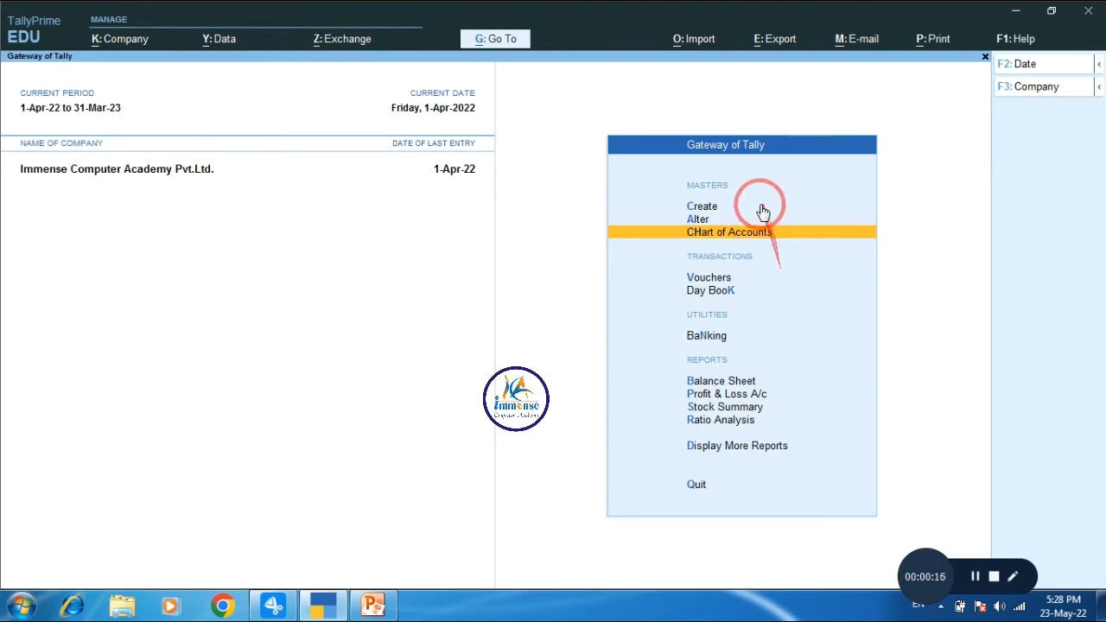
left_click_drag(761, 122, 772, 168)
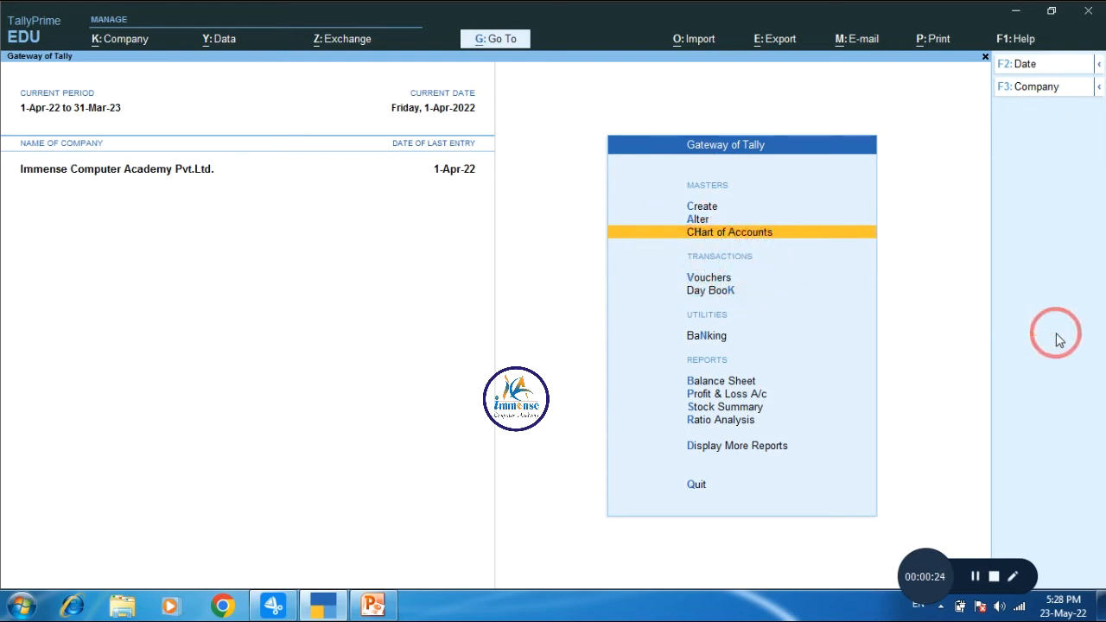
key("Down")
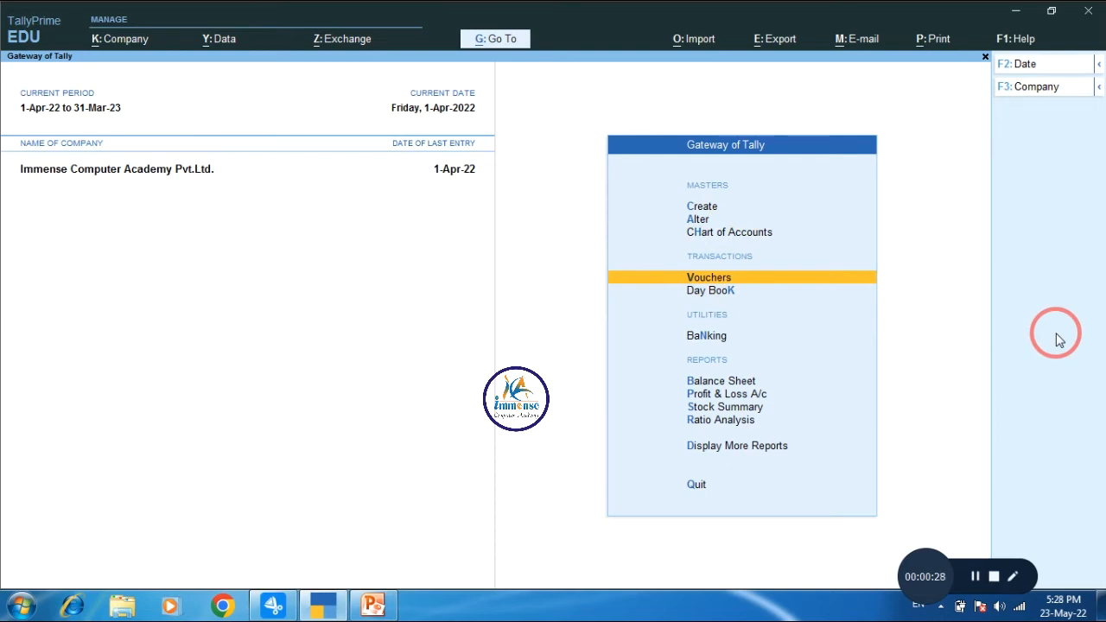
key("Return")
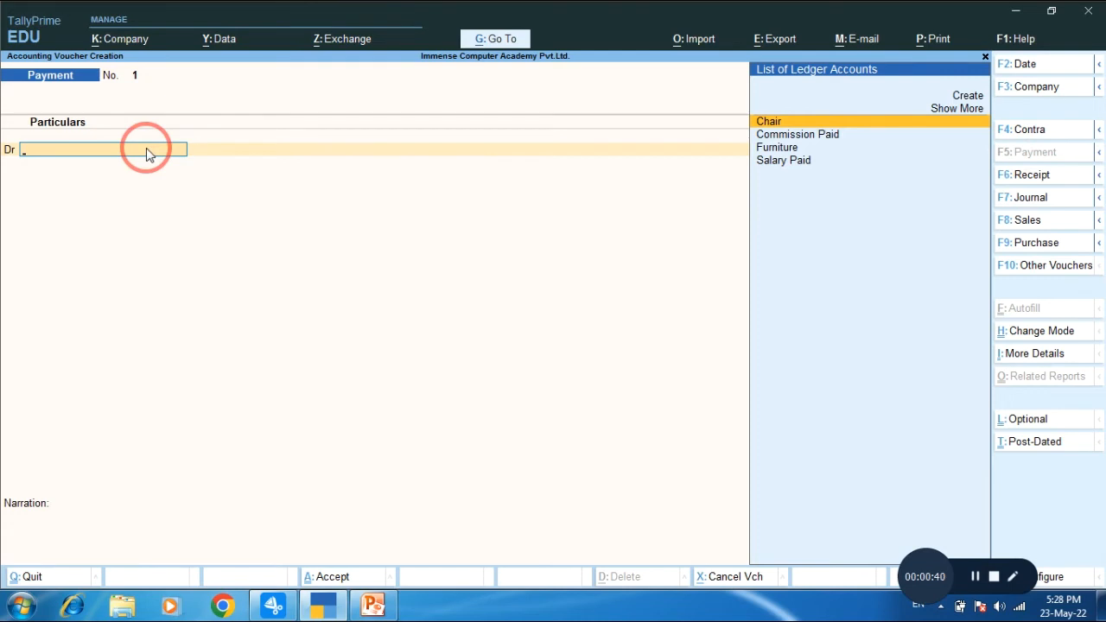
Step: Review the salary question in the PowerPoint slide and choose Salary Paid as the debit ledger of the payment voucher in TallyPrime
left_click(373, 604)
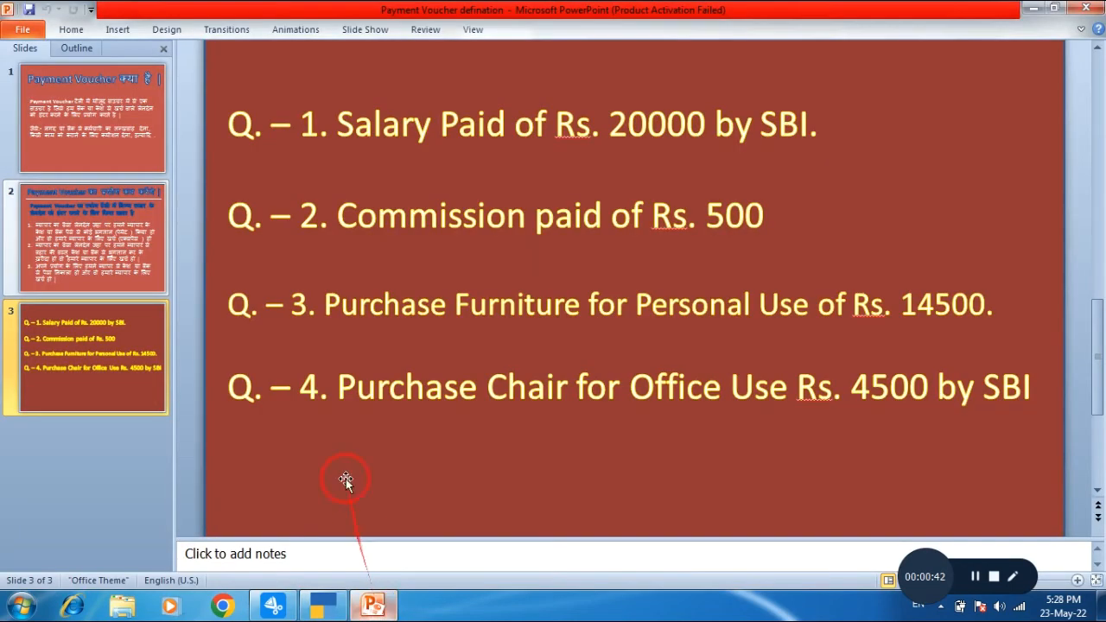
left_click(301, 128)
left_click_drag(302, 127, 829, 143)
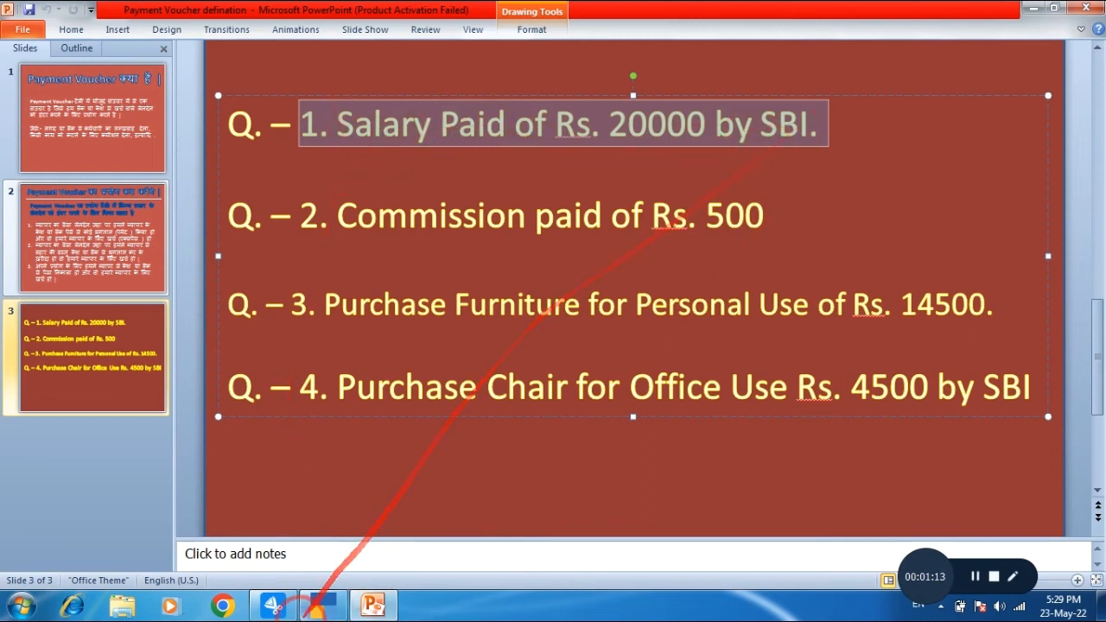
left_click(324, 603)
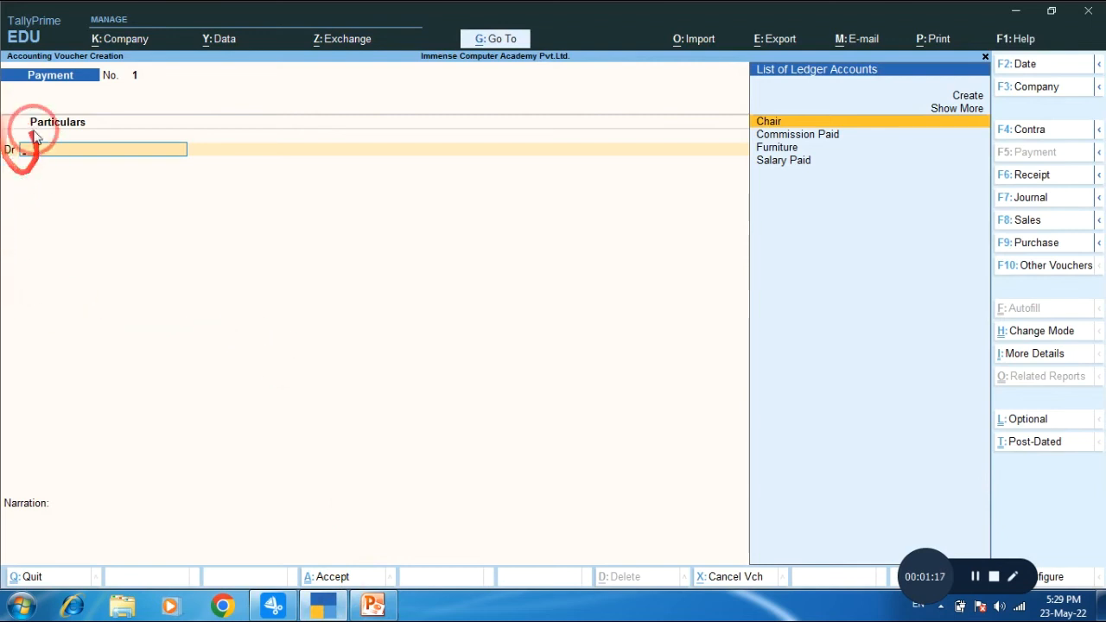
key("Down")
key("Down")
key("Down")
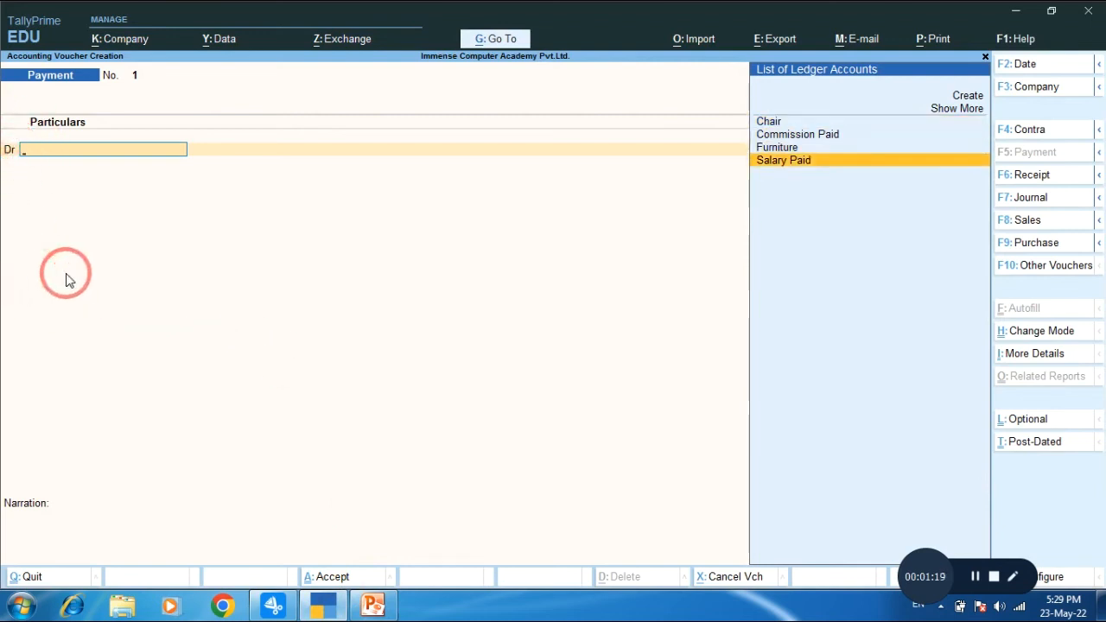
key("Return")
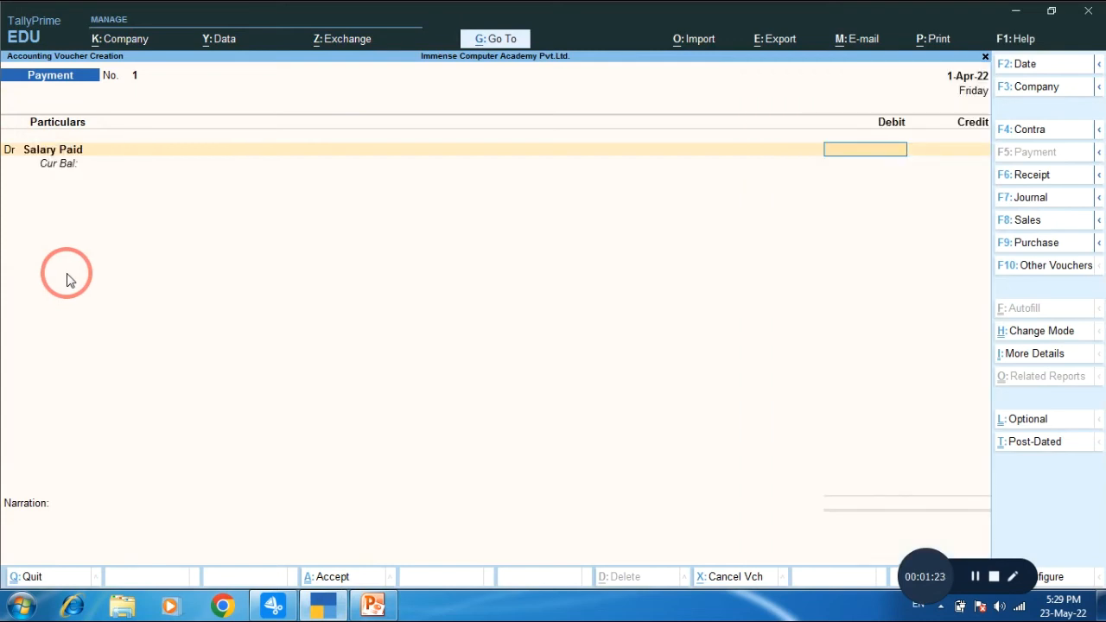
Step: Check the salary question in PowerPoint and enter 20000 as the Salary Paid debit amount in TallyPrime
left_click(366, 603)
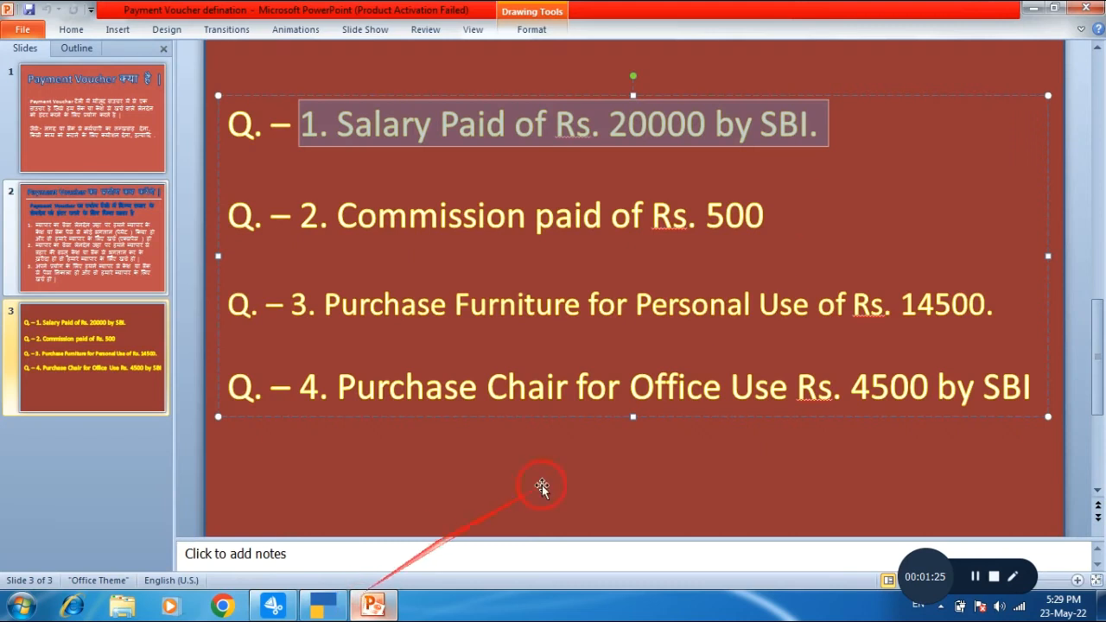
left_click(325, 608)
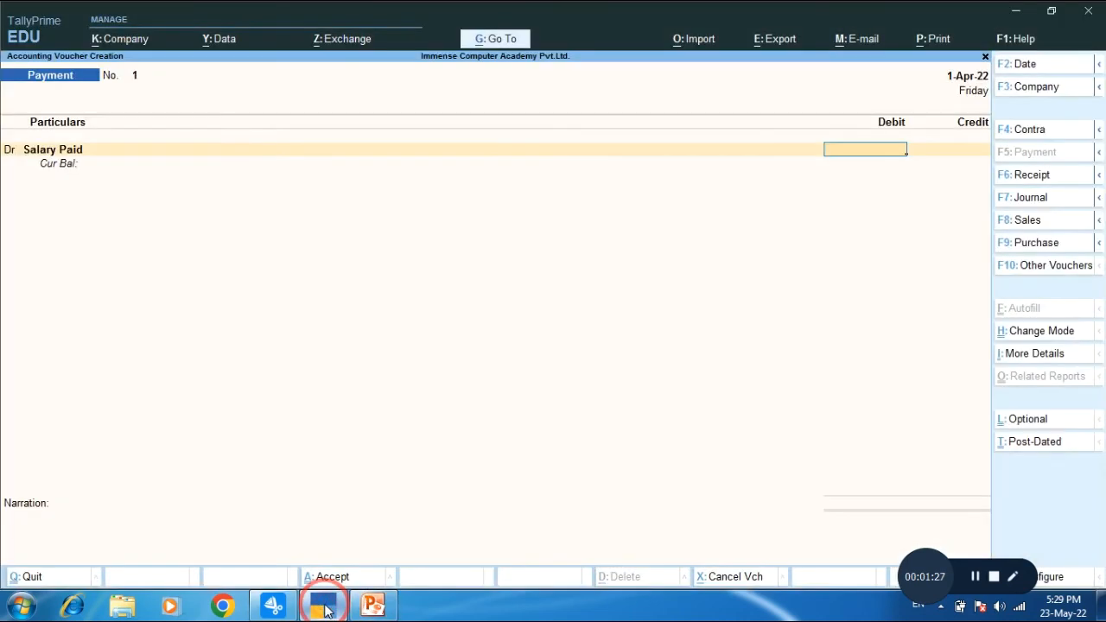
type("20000")
key("Return")
key("Return")
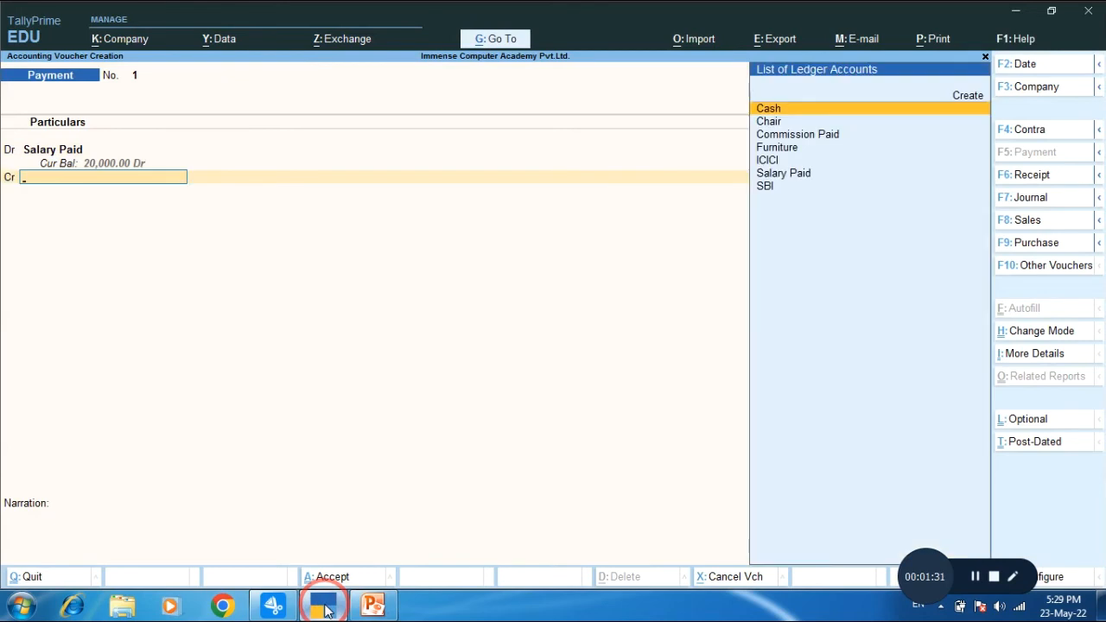
Step: Choose SBI as the credit ledger of the salary payment voucher and accept 20,000.00 as its credit amount
key("Down")
key("Down")
key("Down")
key("Down")
key("Down")
key("Down")
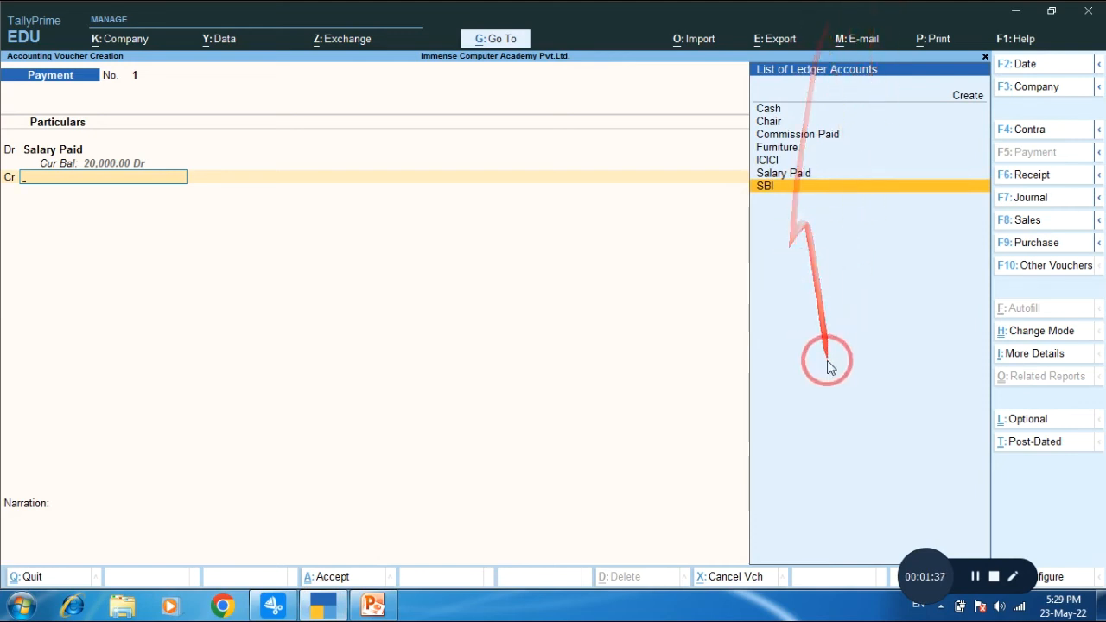
key("Return")
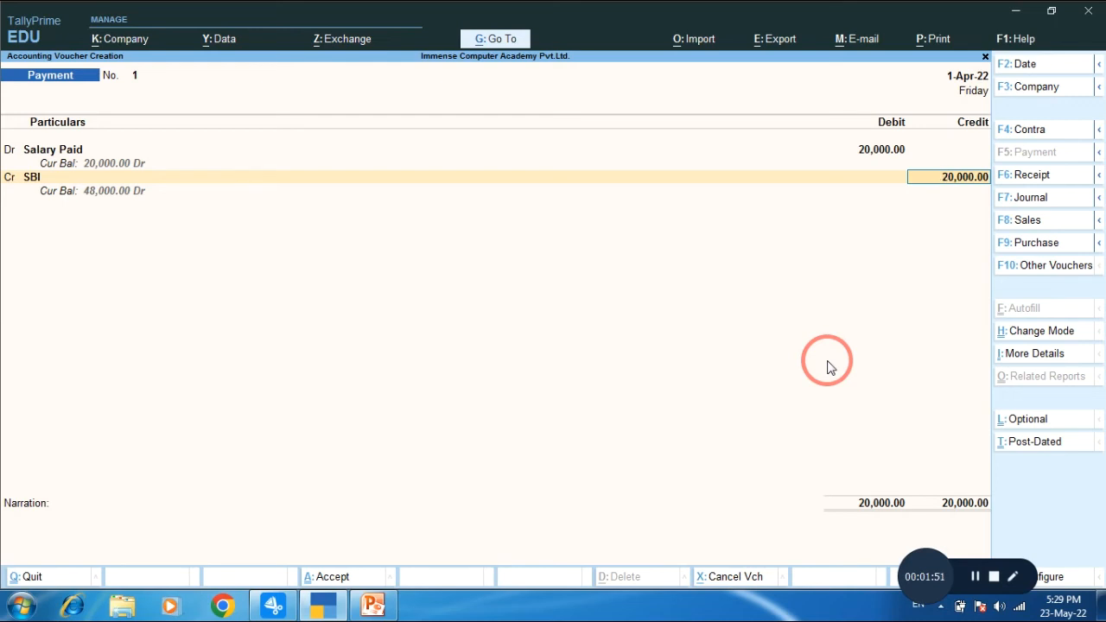
key("Return")
key("Return")
key("Return")
key("Return")
key("Return")
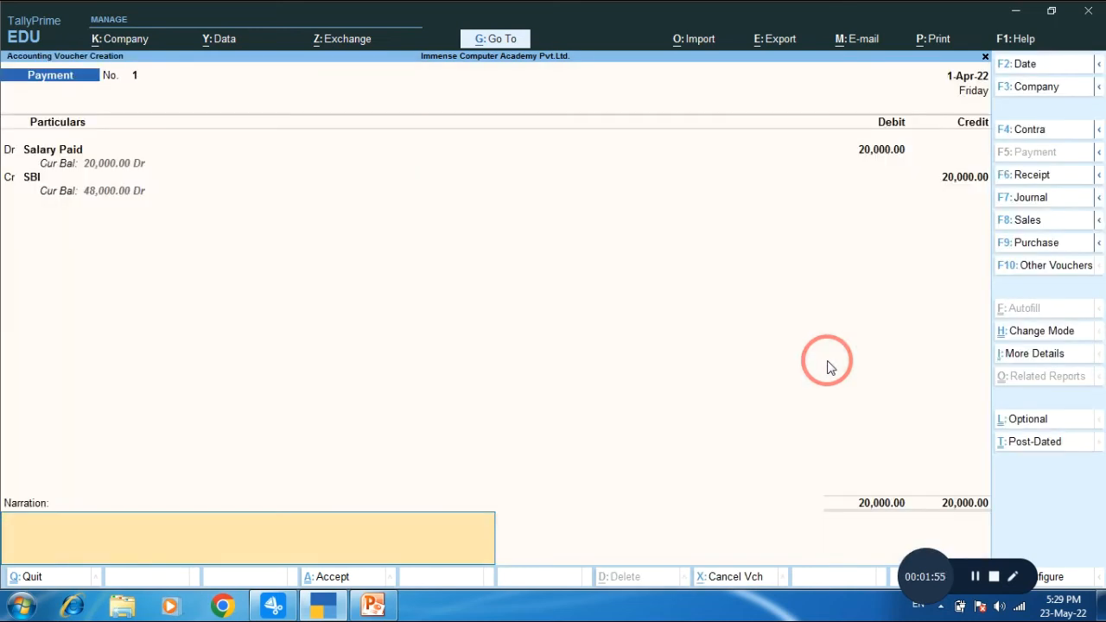
Step: Enter the narration "Salary Paid by SBI" and save the salary payment voucher
type("Salary Paid by SBI")
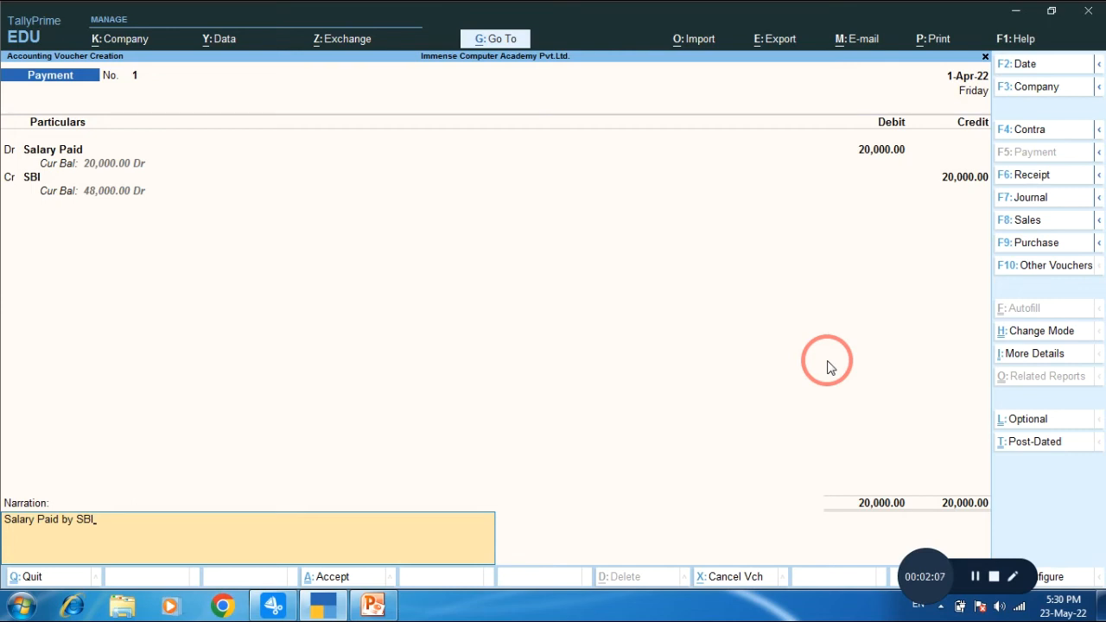
key("Return")
key("Return")
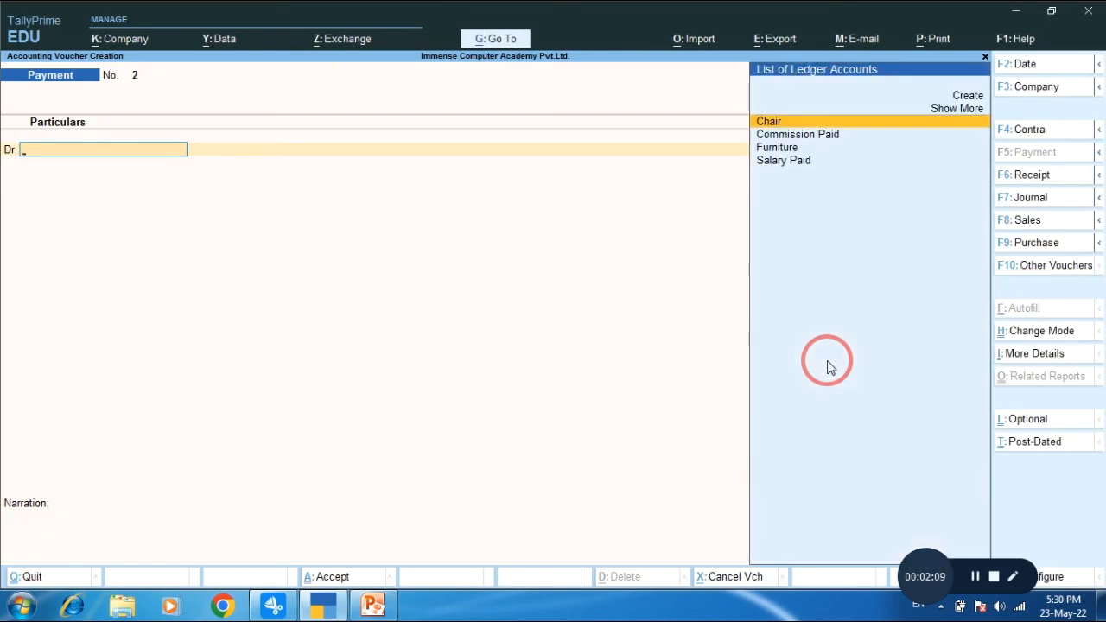
Step: Review the commission question in the PowerPoint slide and choose Commission Paid as the debit ledger of the new payment voucher in TallyPrime
left_click(372, 604)
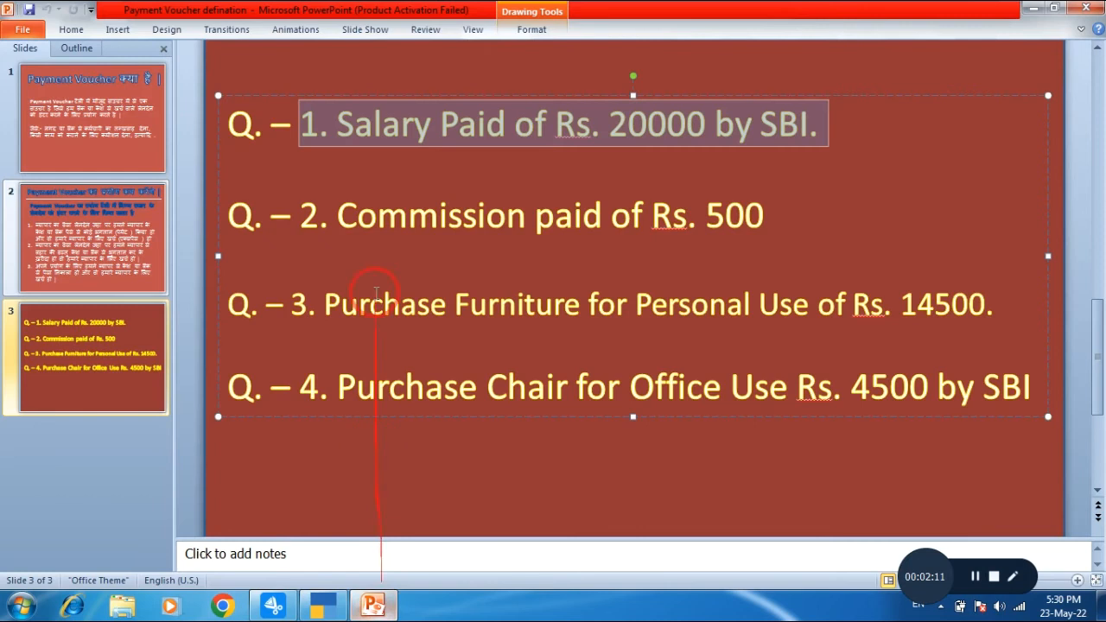
left_click_drag(337, 216, 769, 218)
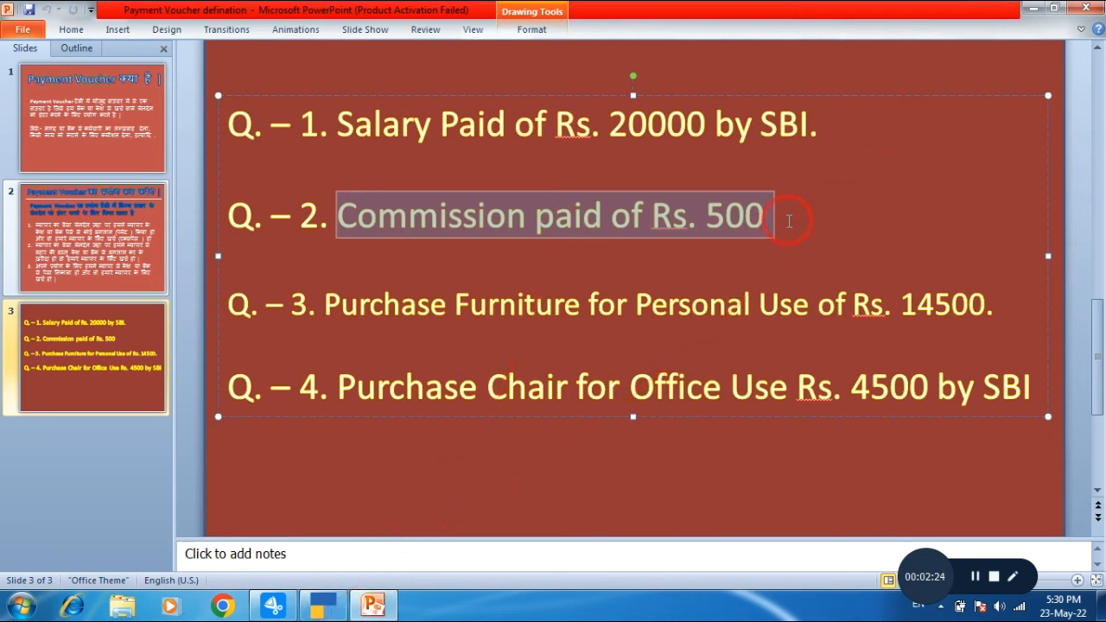
left_click(333, 609)
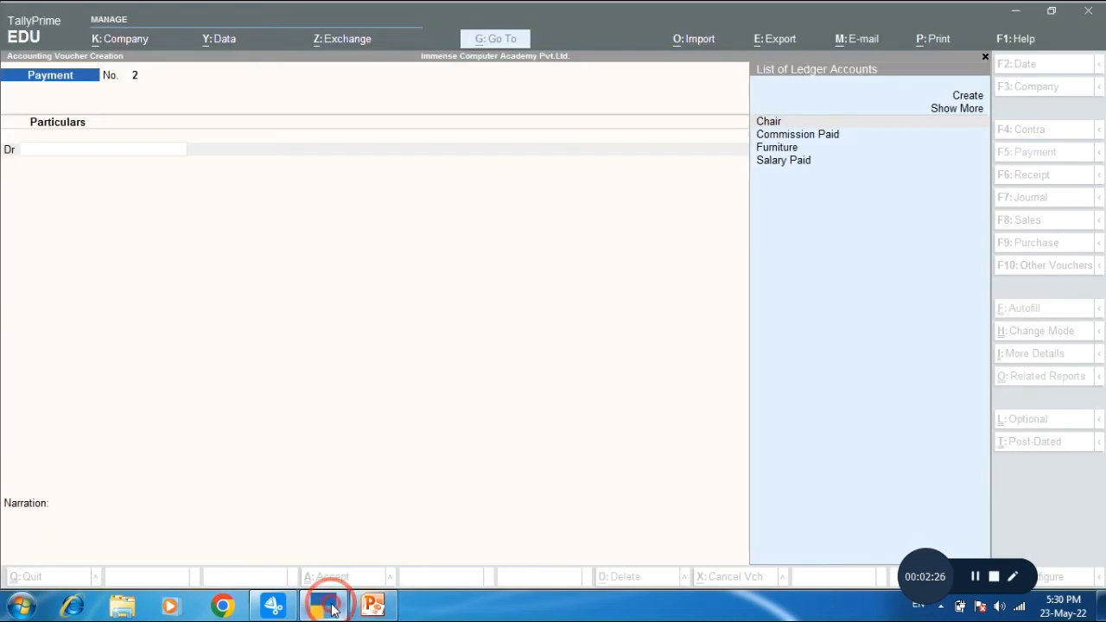
type("Commission Paid")
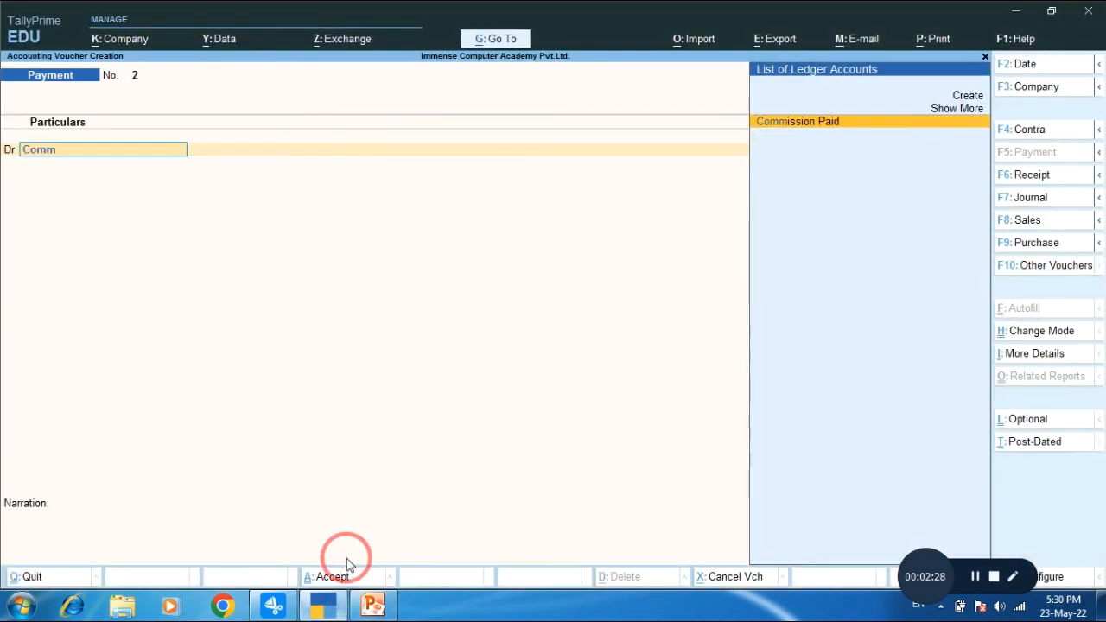
key("Return")
Step: Check the commission amount in PowerPoint and enter 500 as the Commission Paid debit amount in TallyPrime
key("alt+Tab")
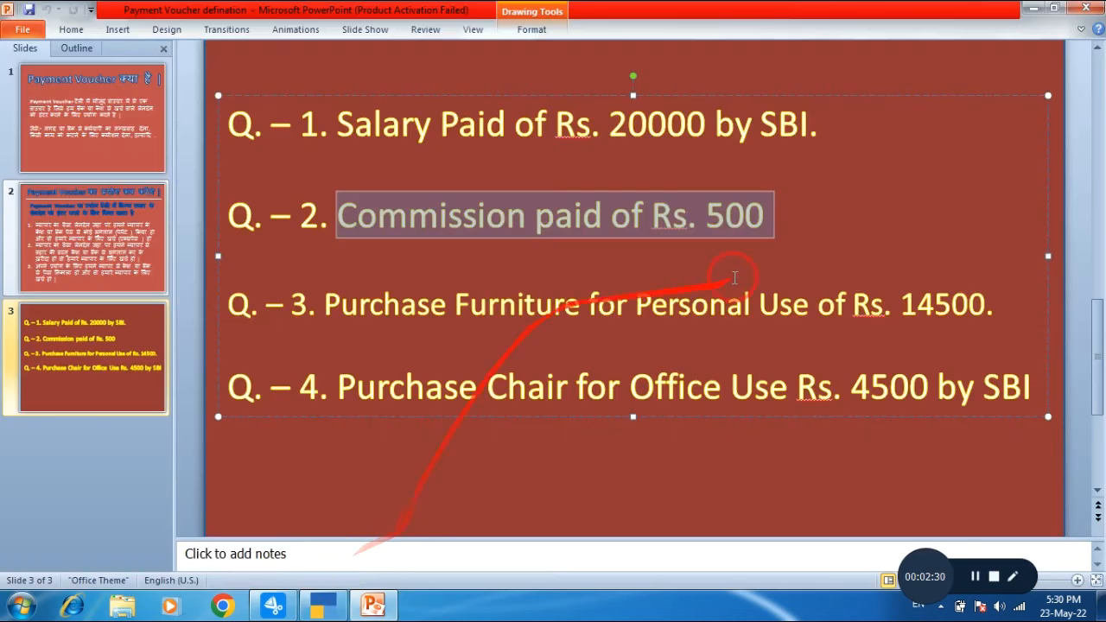
key("alt+Tab")
type("500")
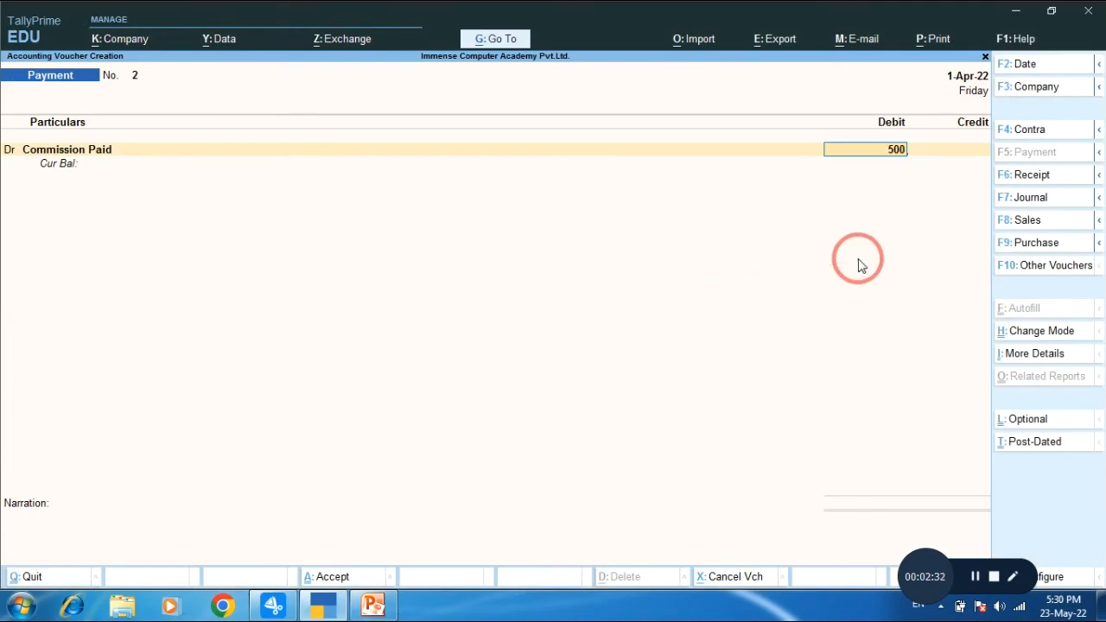
key("Return")
Step: Choose Cash as the credit ledger of the commission payment voucher and accept 500.00 as its credit amount
type("cas")
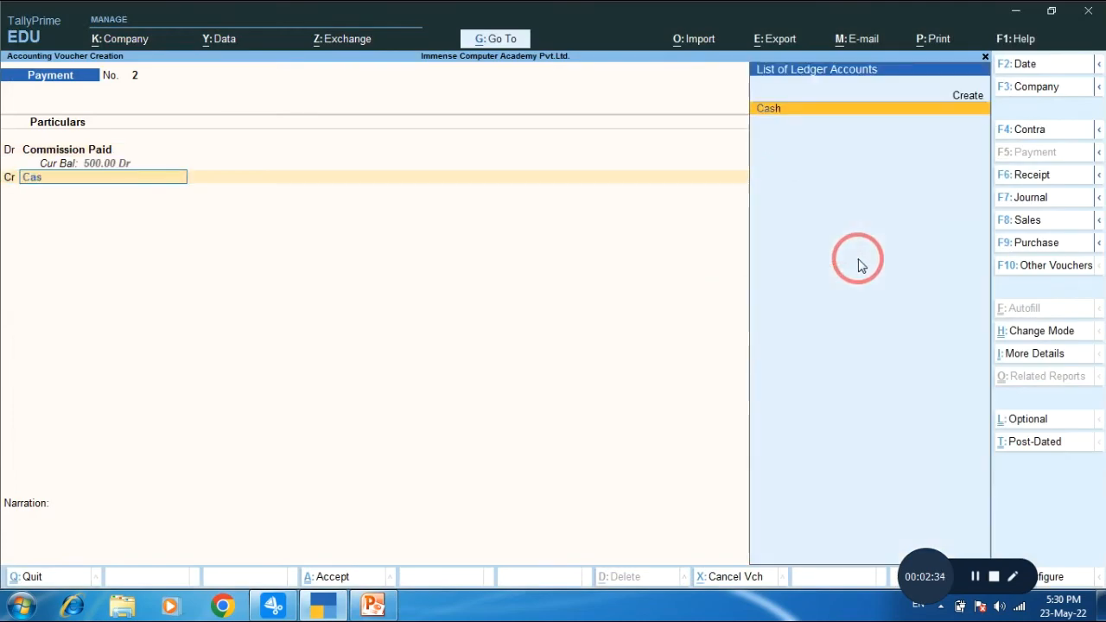
key("Return")
key("Return")
Step: Enter the narration "Commission paid by Cash" and save the commission payment voucher
type("Commission paid by CA")
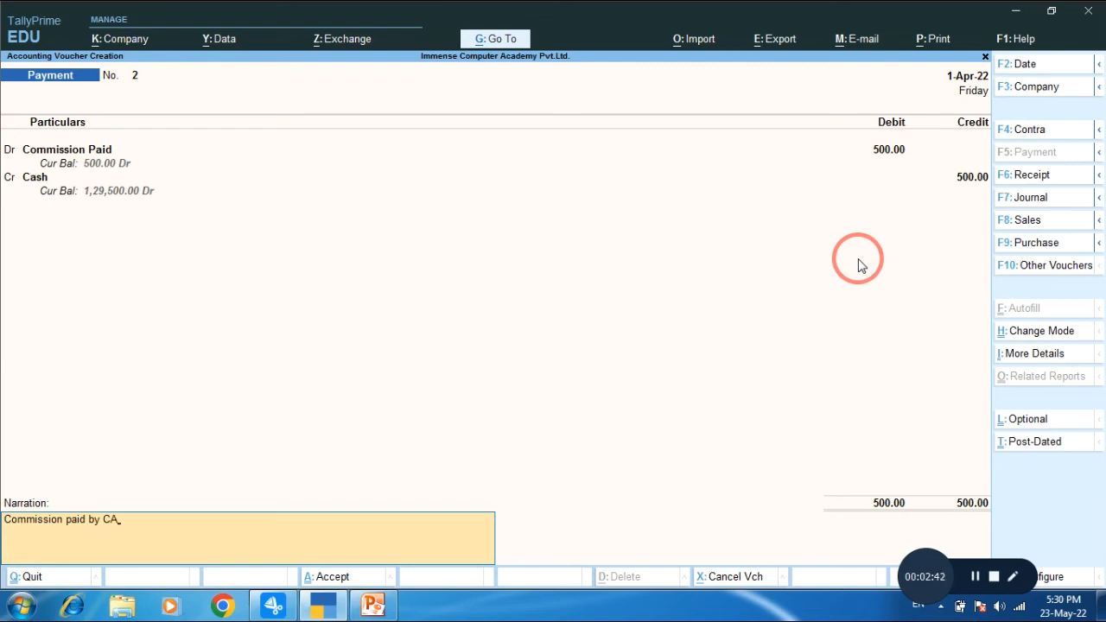
type("sh")
key("Return")
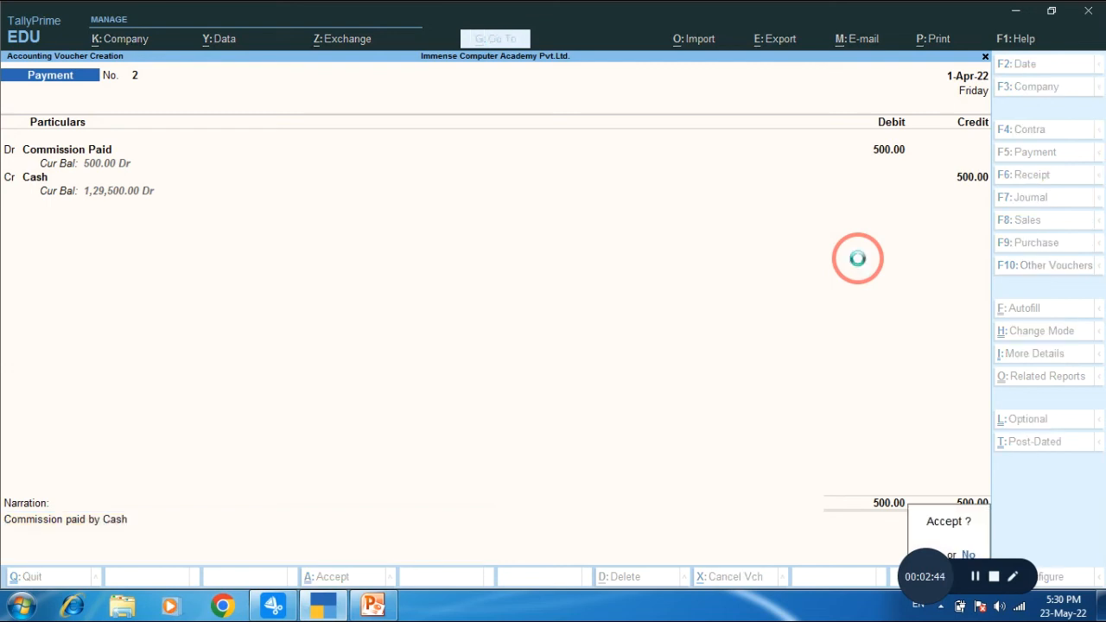
key("Return")
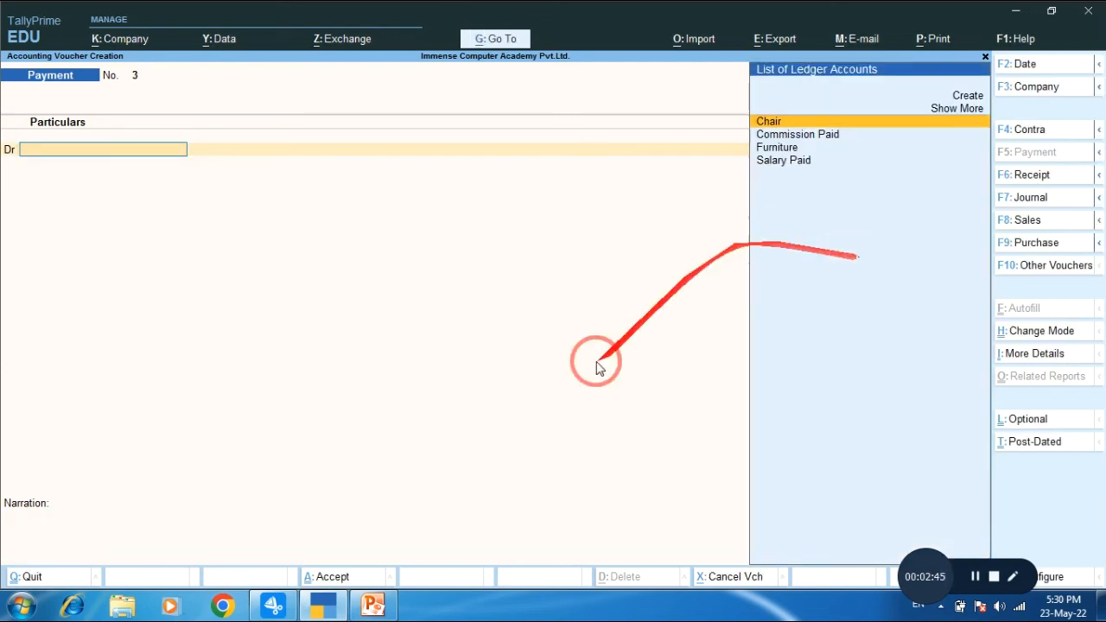
Step: Switch to PowerPoint to consult the third question about the furniture purchase
left_click(327, 616)
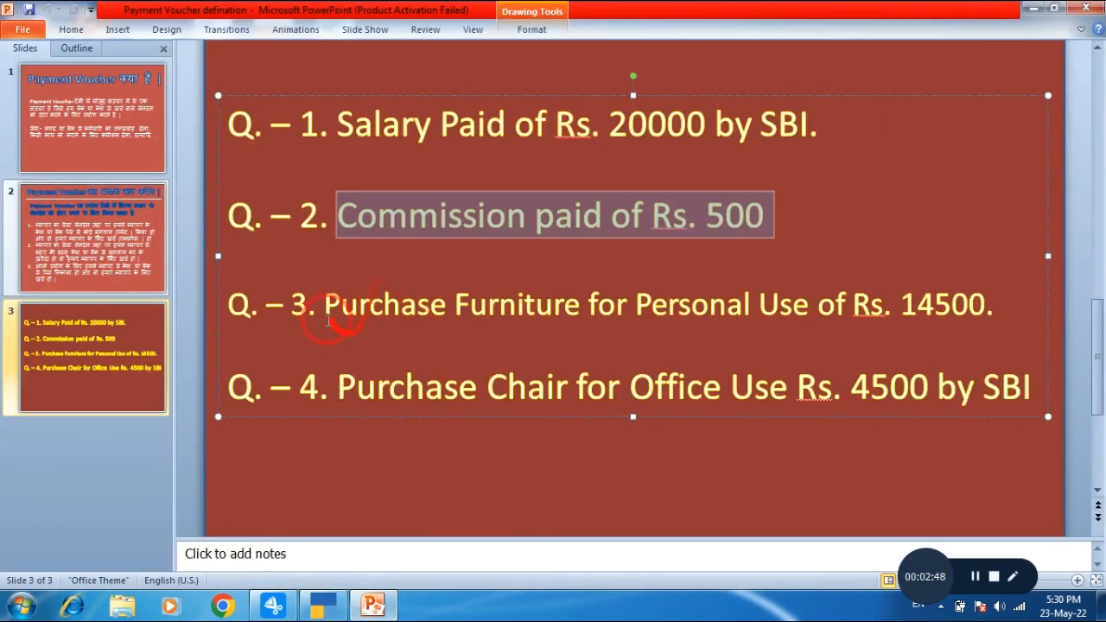